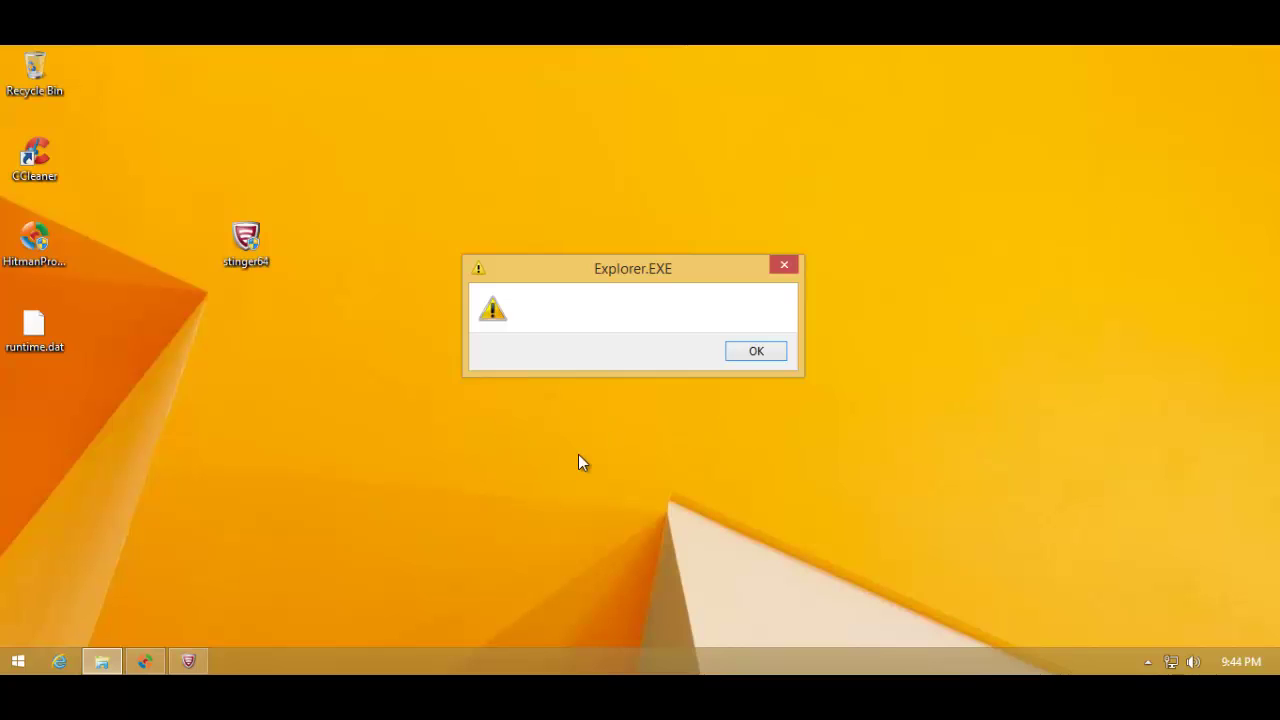
# Review the existing HitmanPro scan results, minimize them, and dismiss the blank Explorer.EXE alert
pyautogui.click(148, 660)
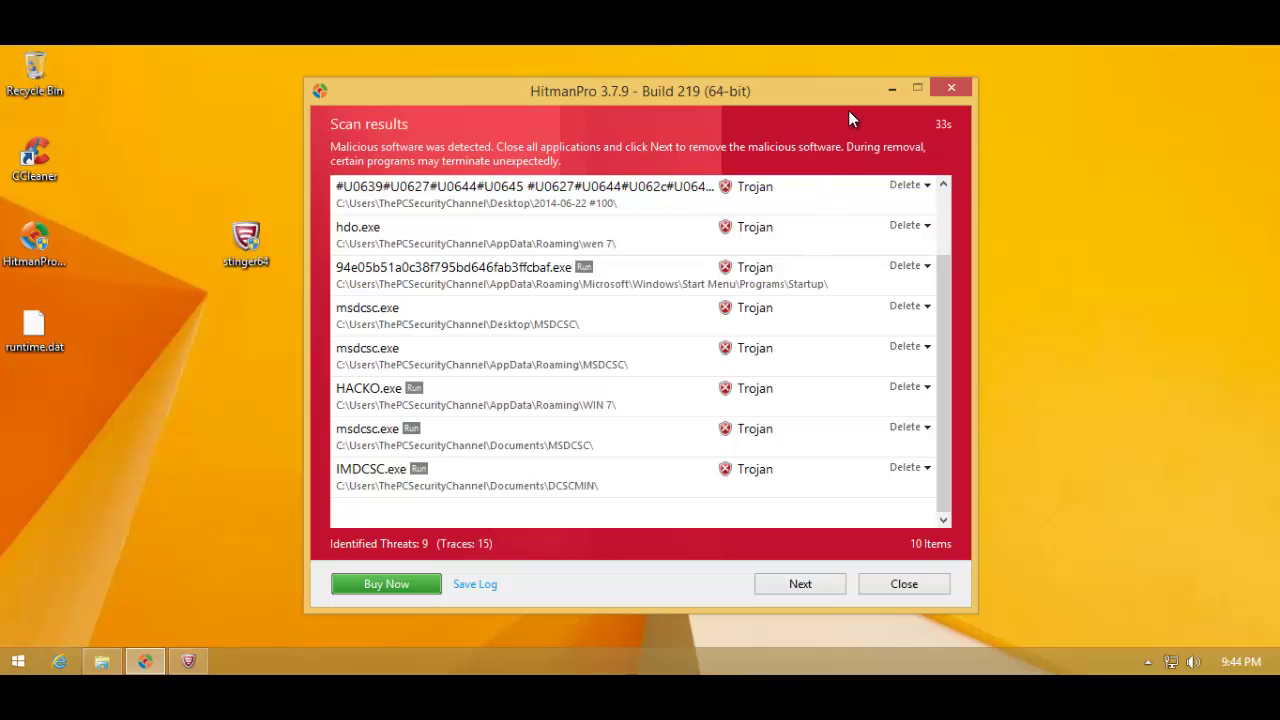
pyautogui.click(893, 90)
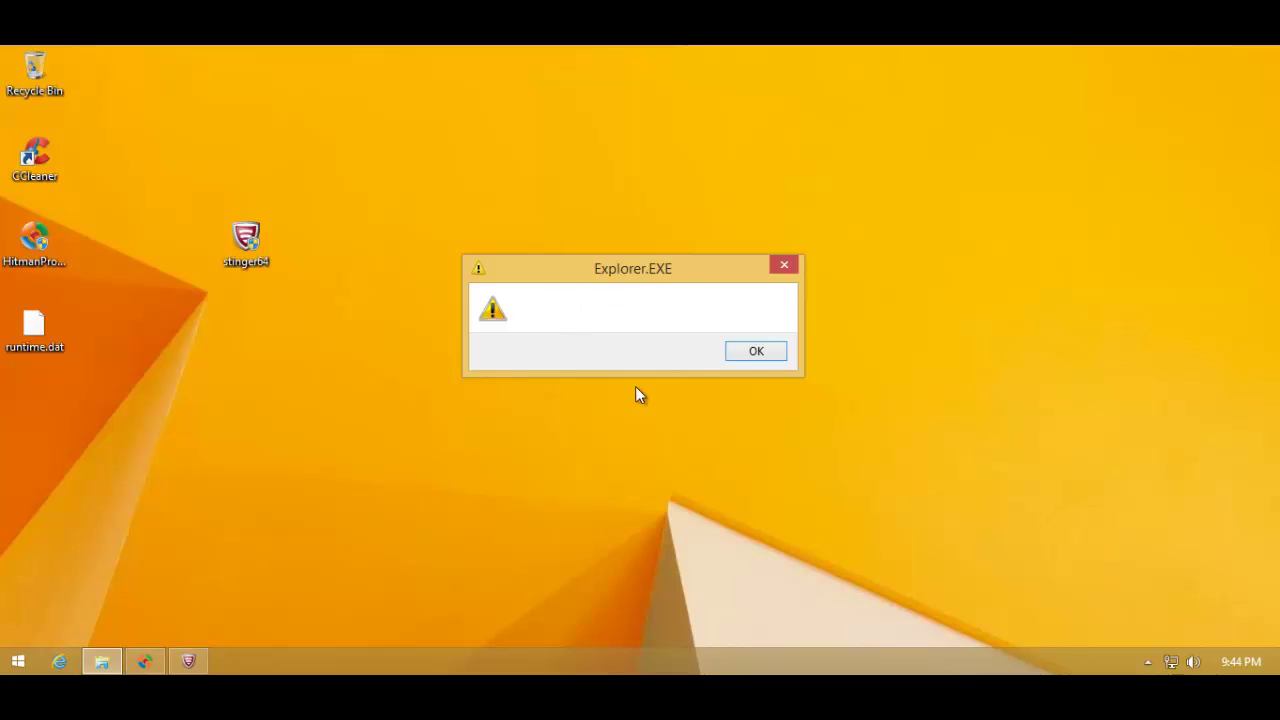
pyautogui.click(755, 352)
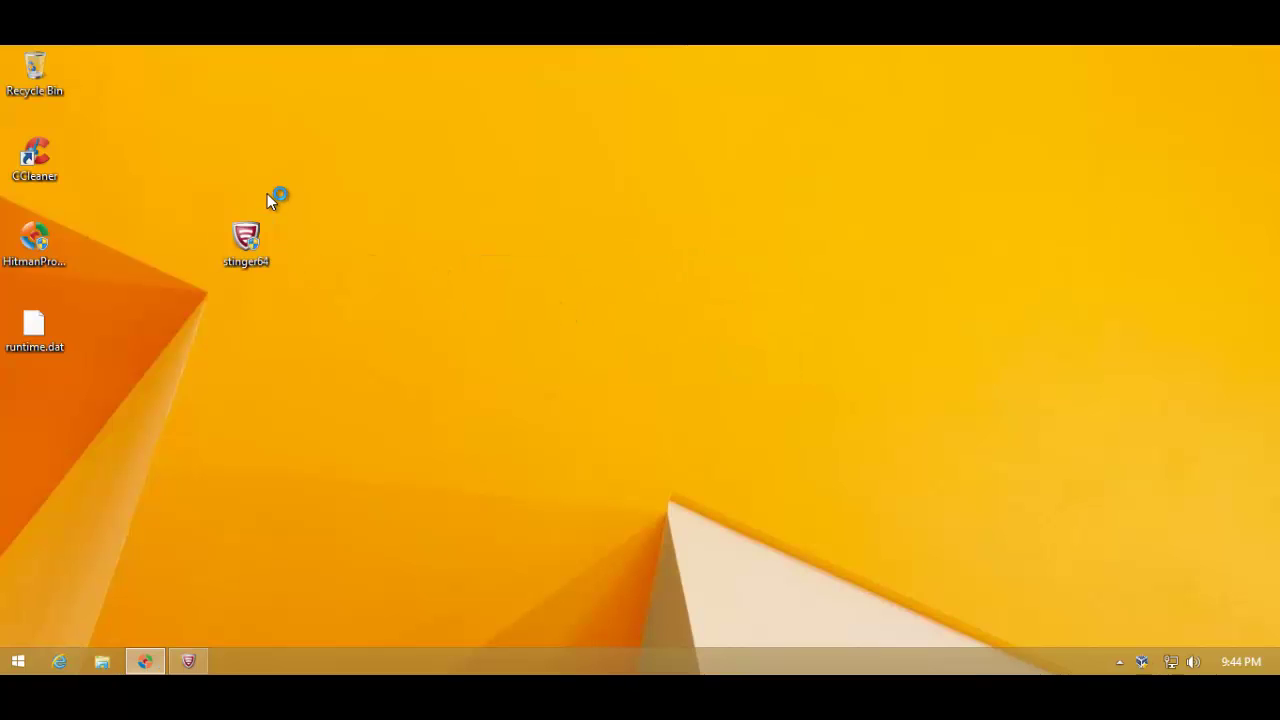
# Launch stinger64 from the desktop, allow it to make changes to the computer, and bring the running Stinger window forward
pyautogui.doubleClick(272, 248)
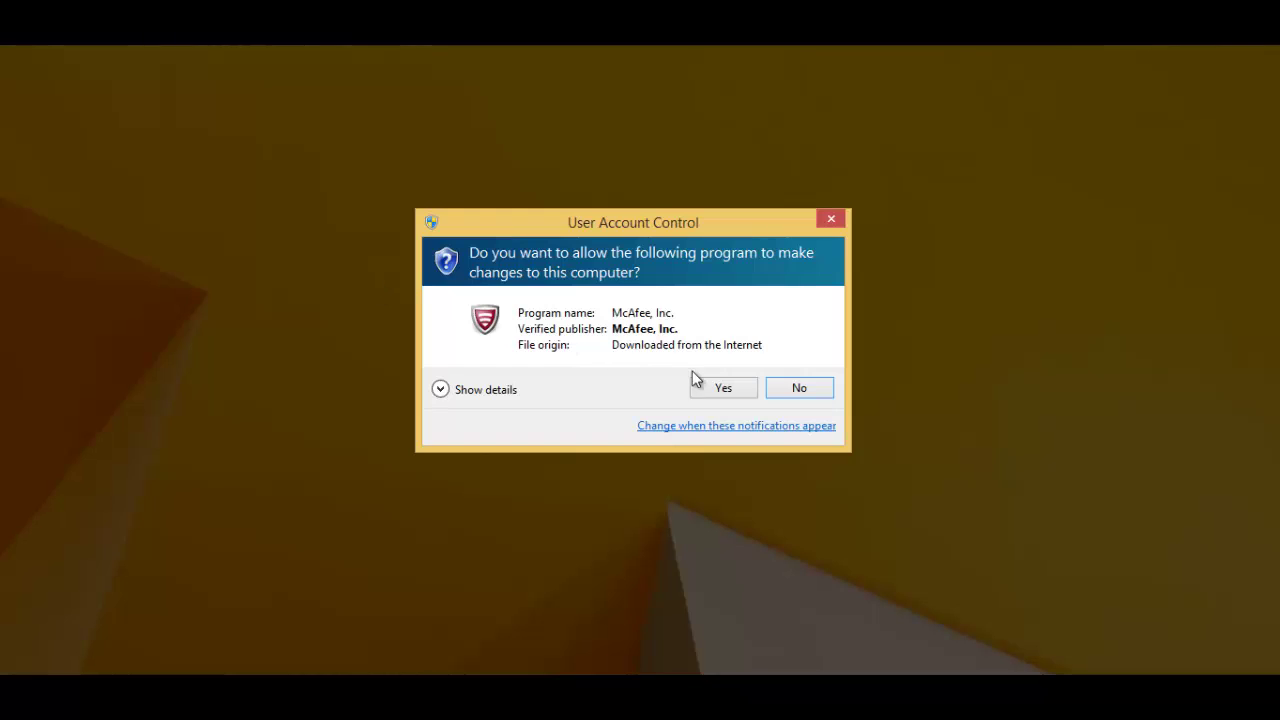
pyautogui.click(714, 386)
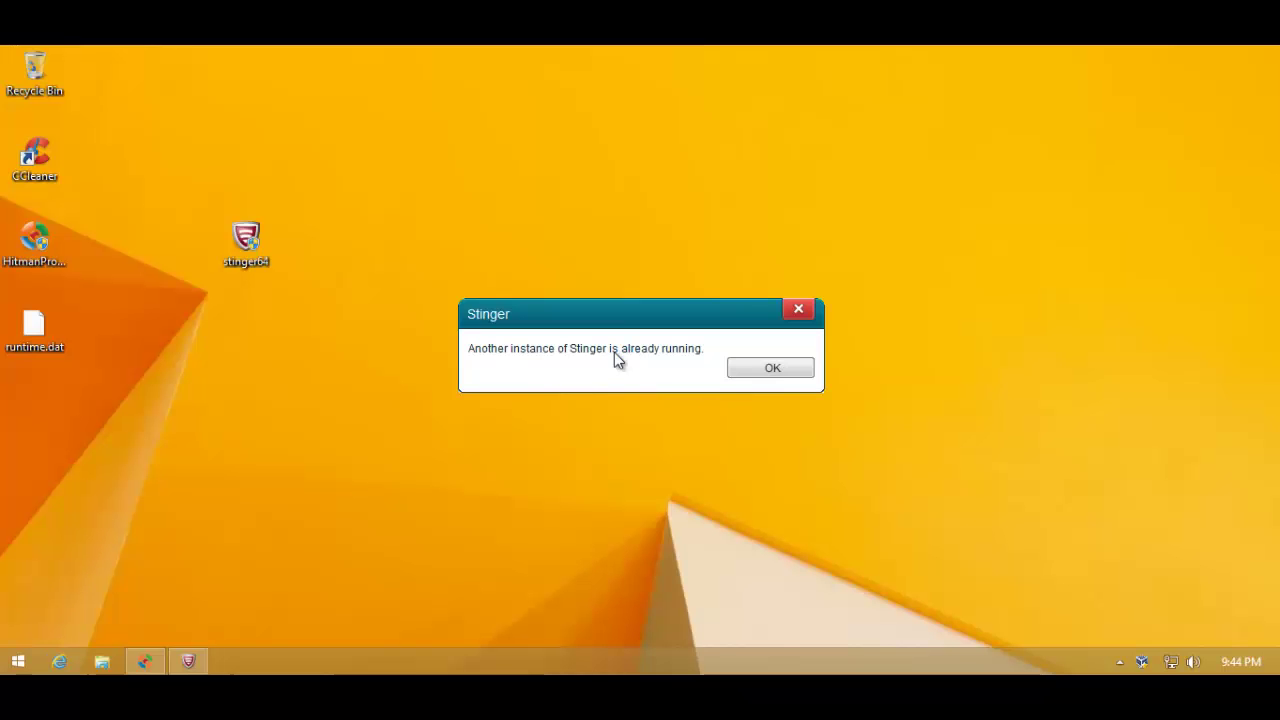
pyautogui.click(755, 368)
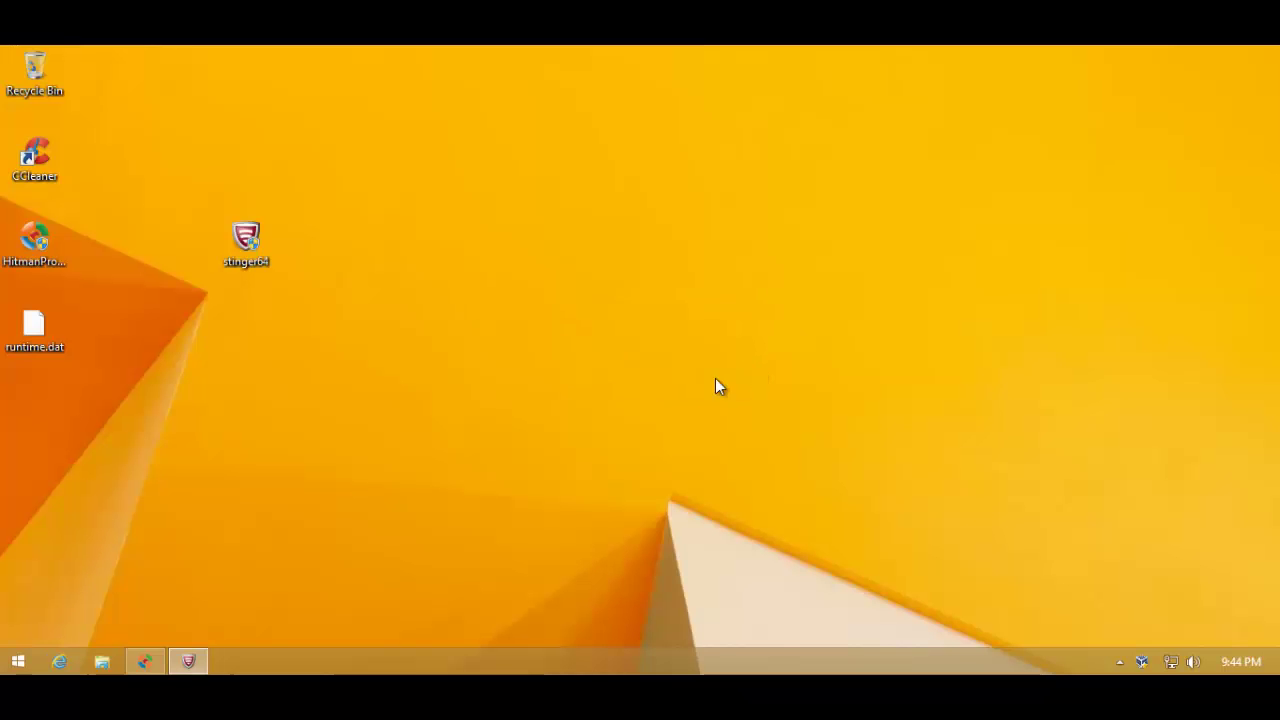
pyautogui.click(195, 657)
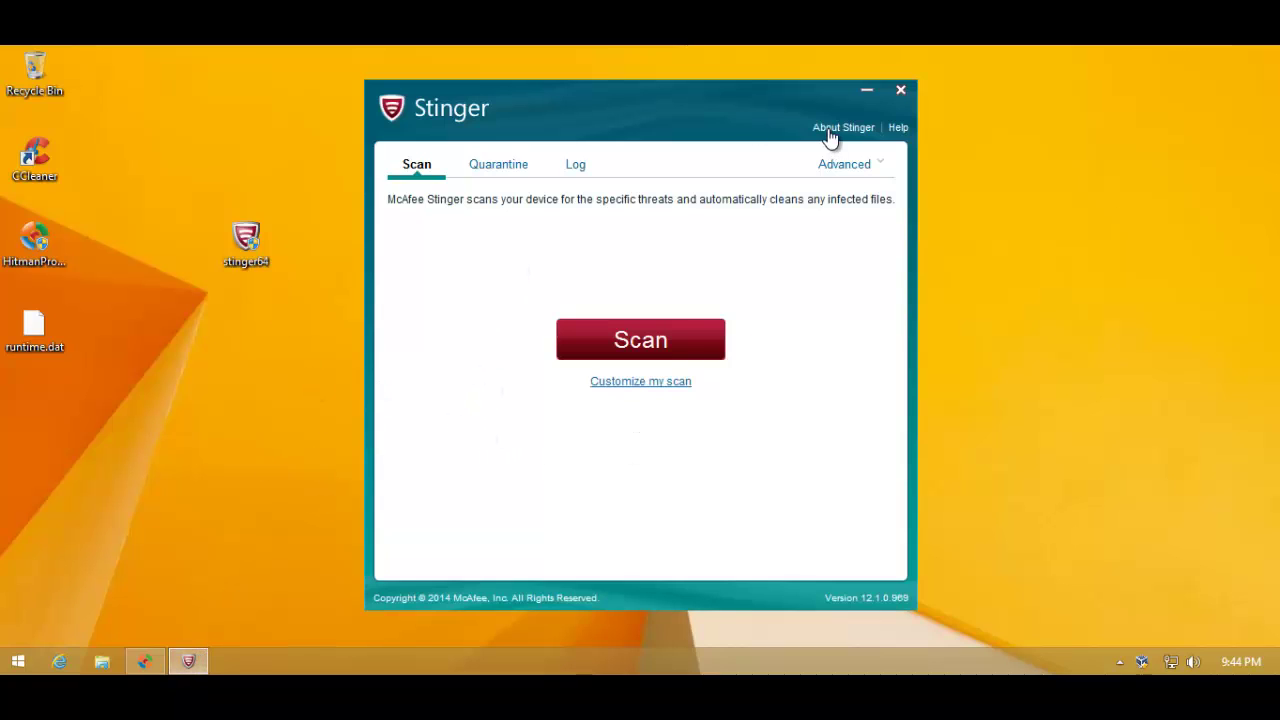
# Review Stinger's advanced scan settings, including the available GTI sensitivity levels, and close them without saving
pyautogui.click(861, 162)
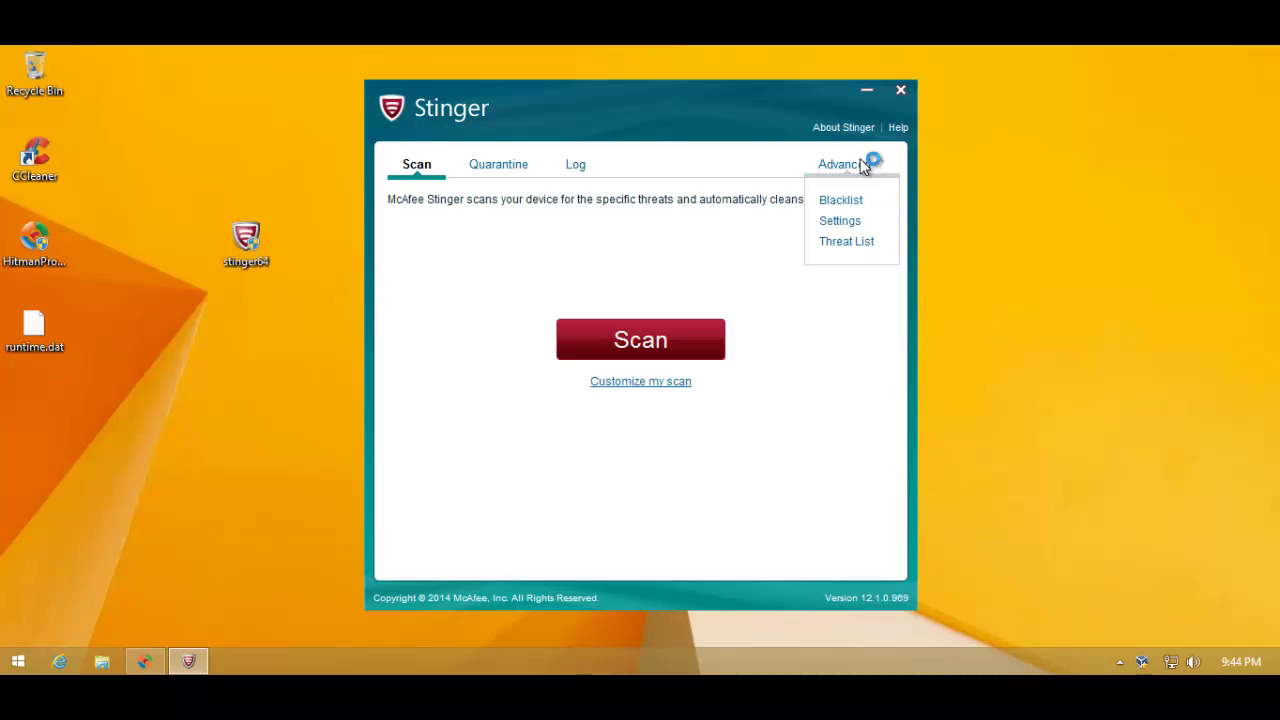
pyautogui.click(846, 220)
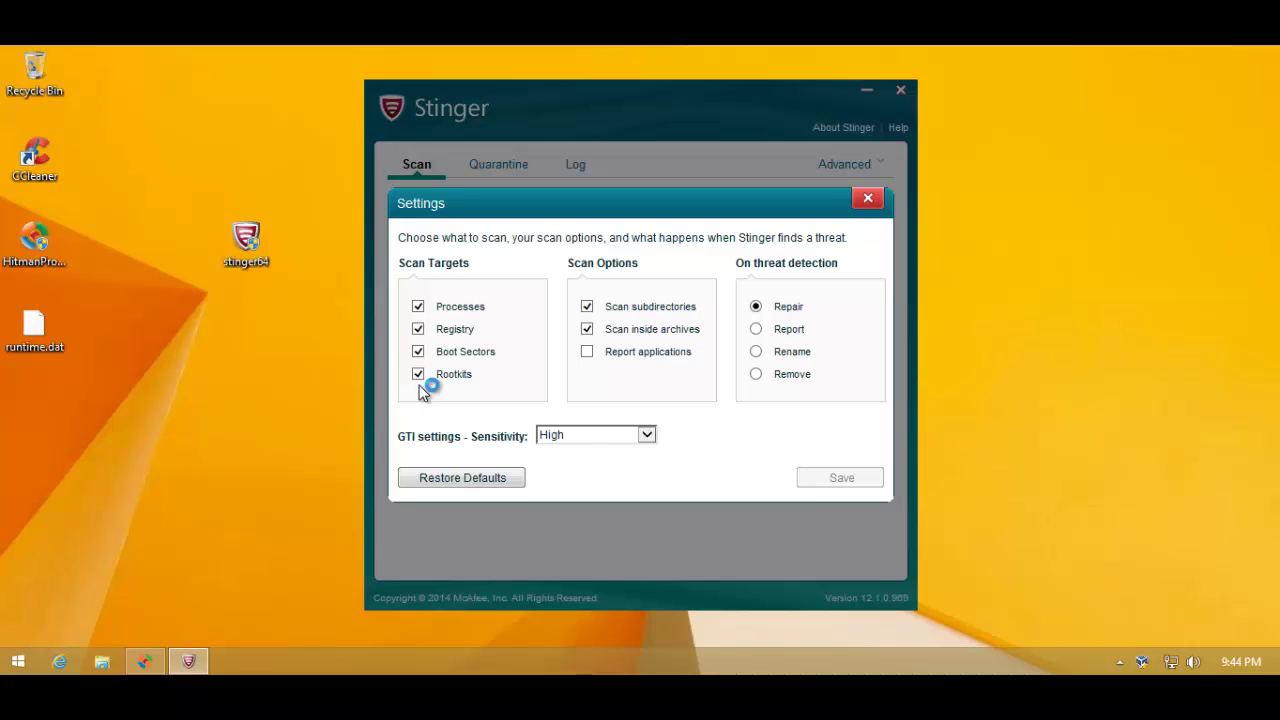
pyautogui.click(548, 438)
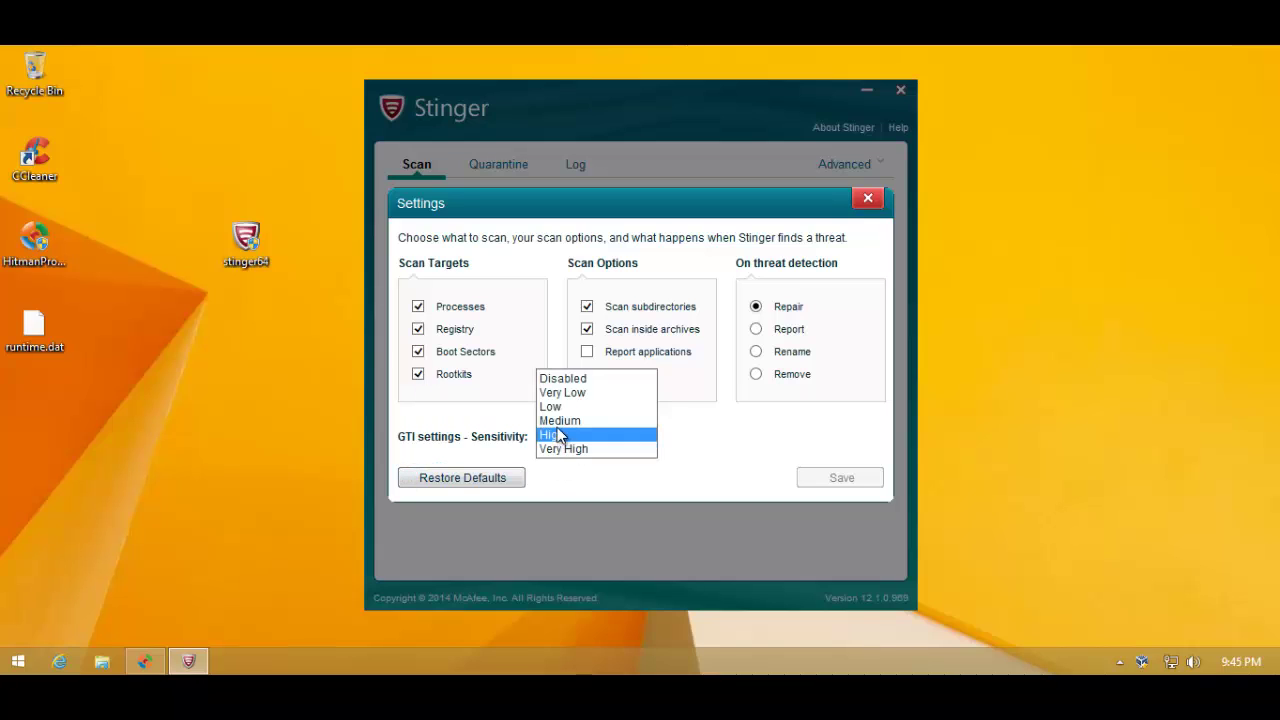
pyautogui.click(561, 482)
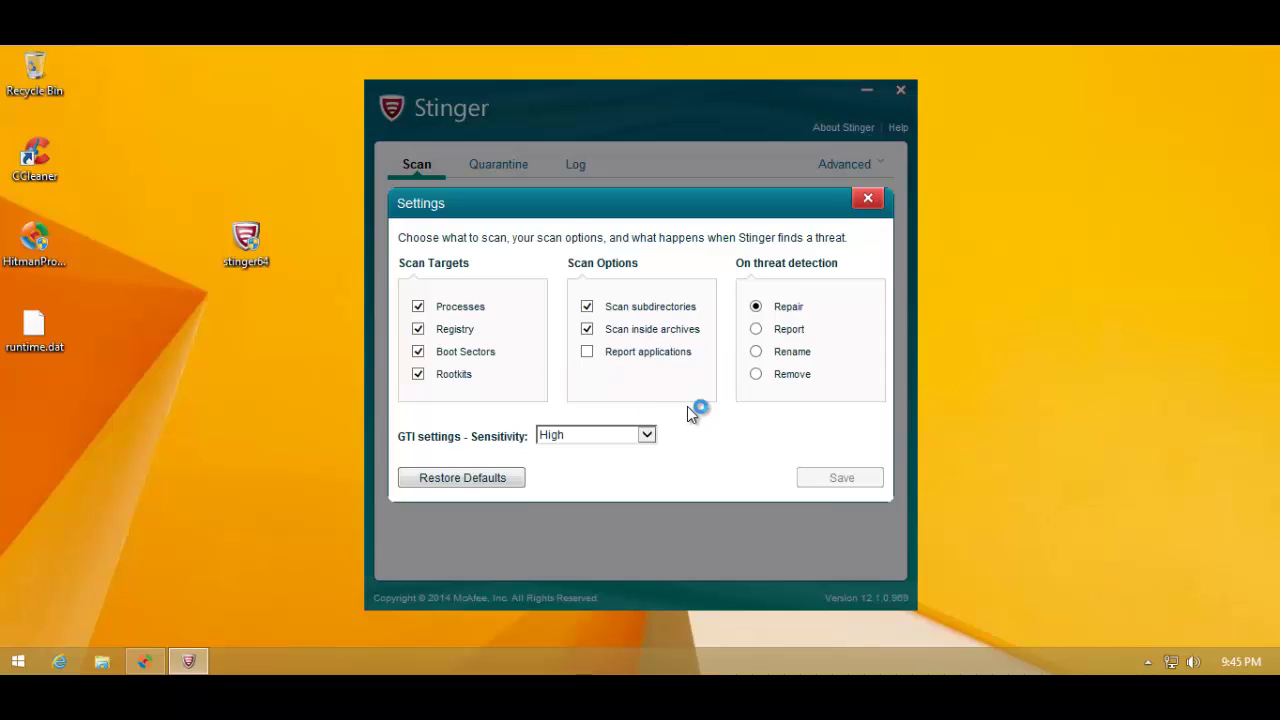
pyautogui.click(866, 199)
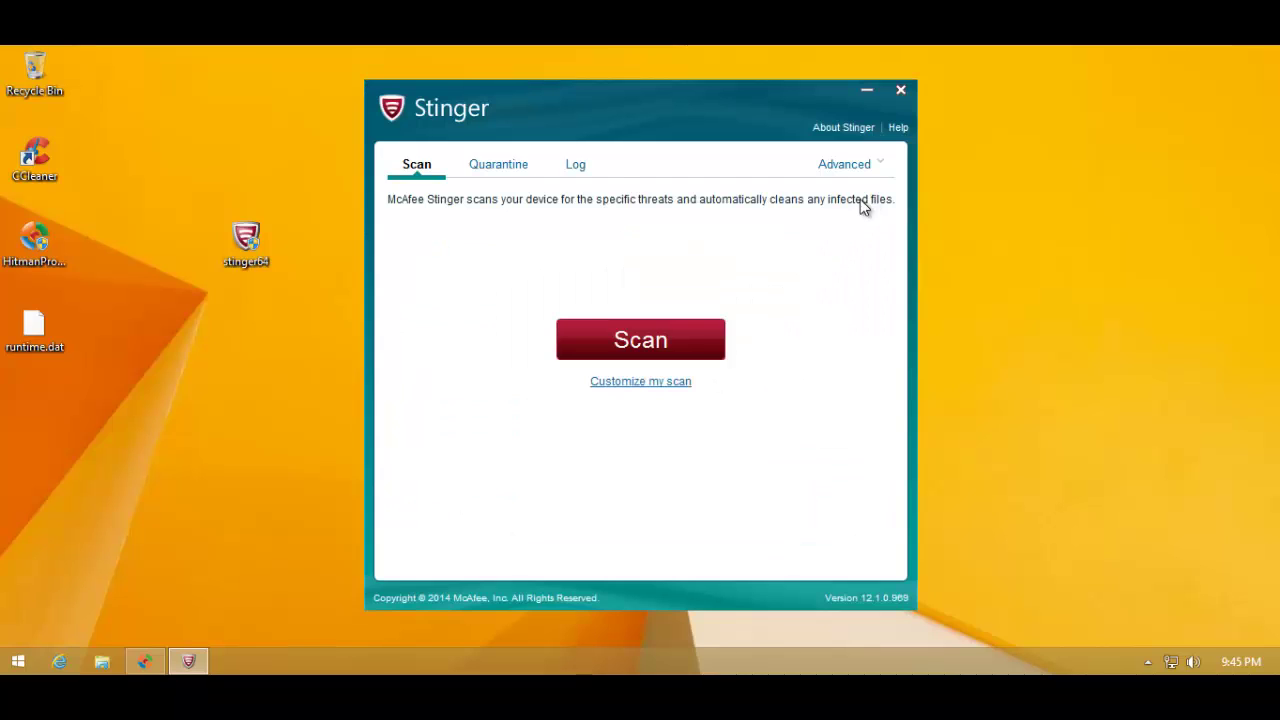
# Run the standard Stinger scan and review the files and actions listed in its results before closing them
pyautogui.click(583, 339)
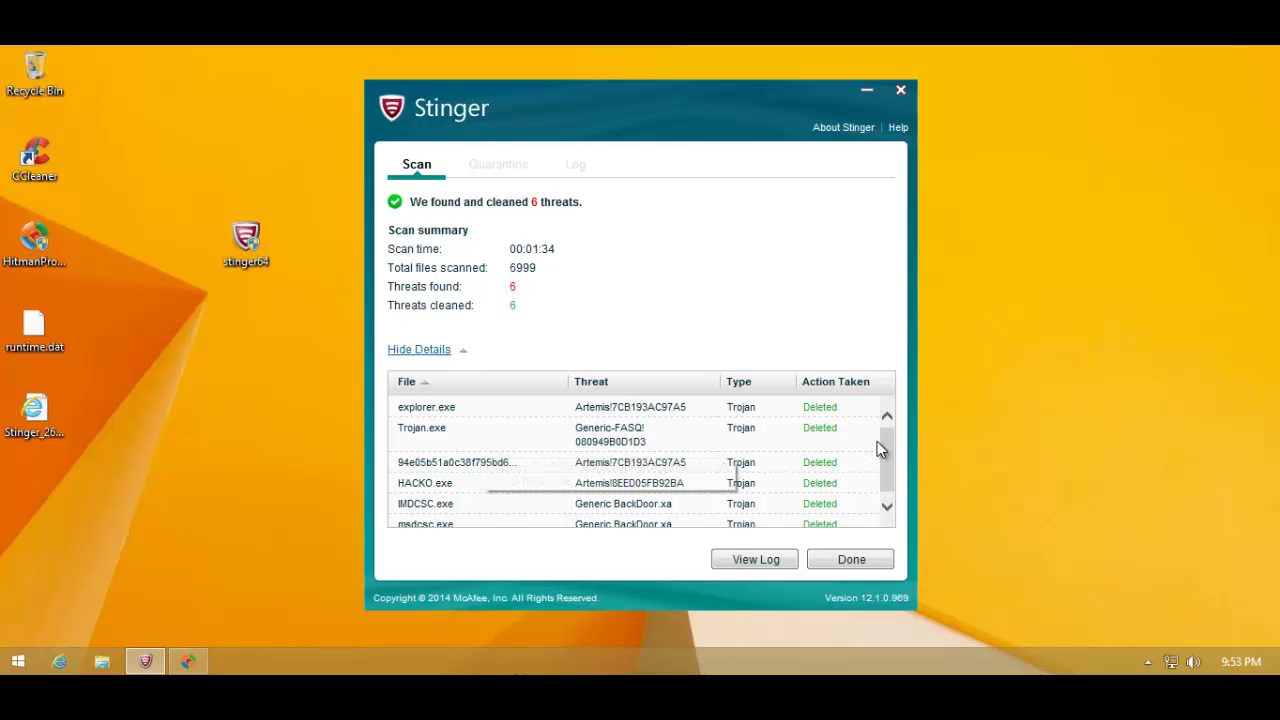
pyautogui.scroll(-1, 883, 455)
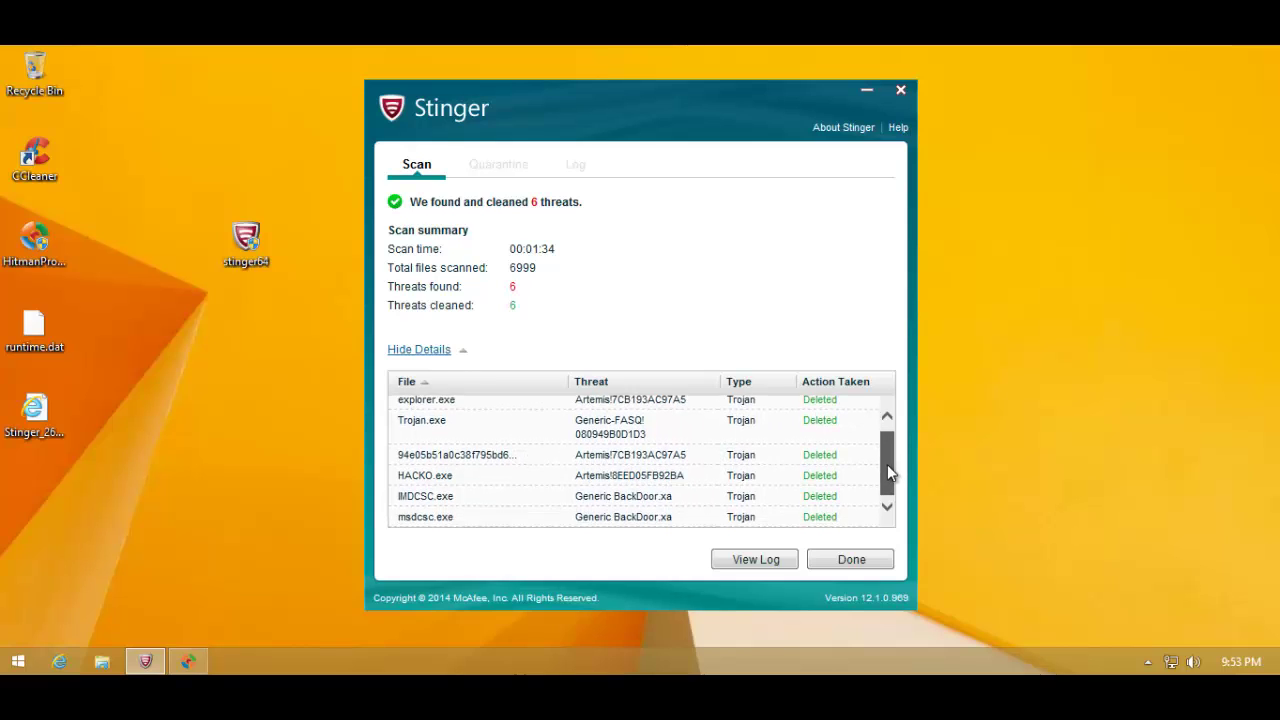
pyautogui.moveTo(887, 469); pyautogui.dragTo(886, 448)
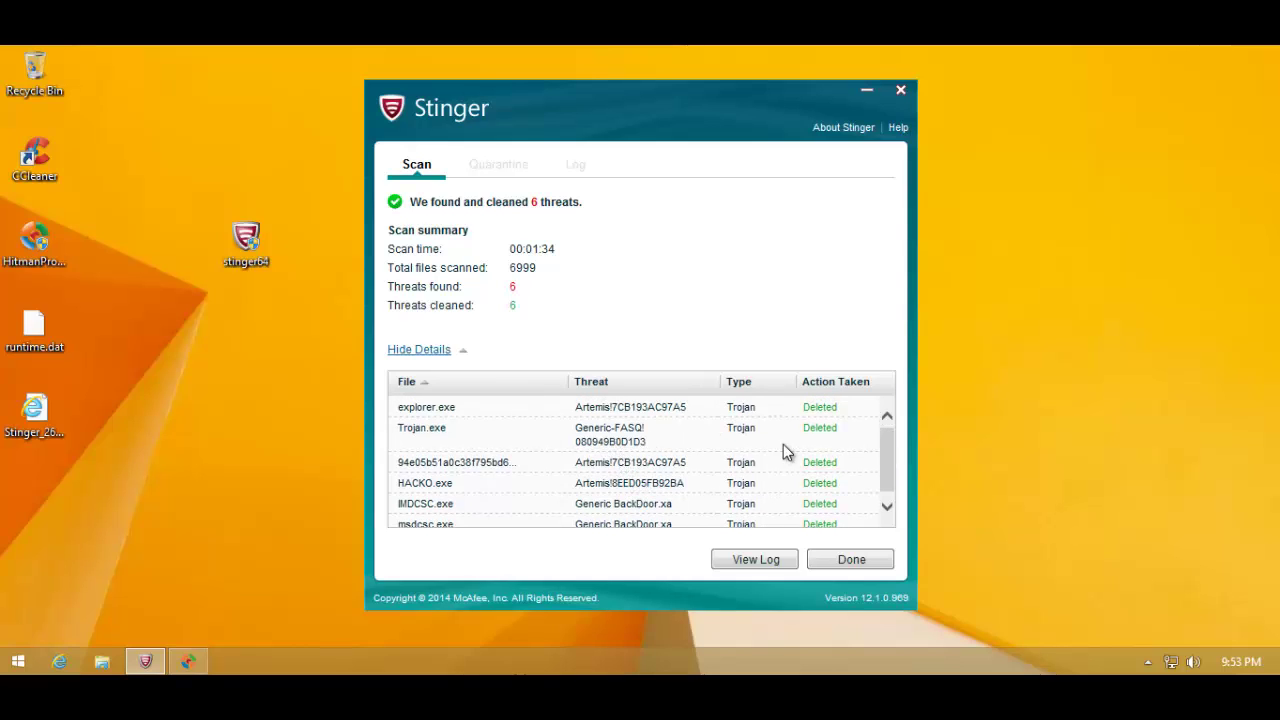
pyautogui.moveTo(886, 469); pyautogui.dragTo(893, 486)
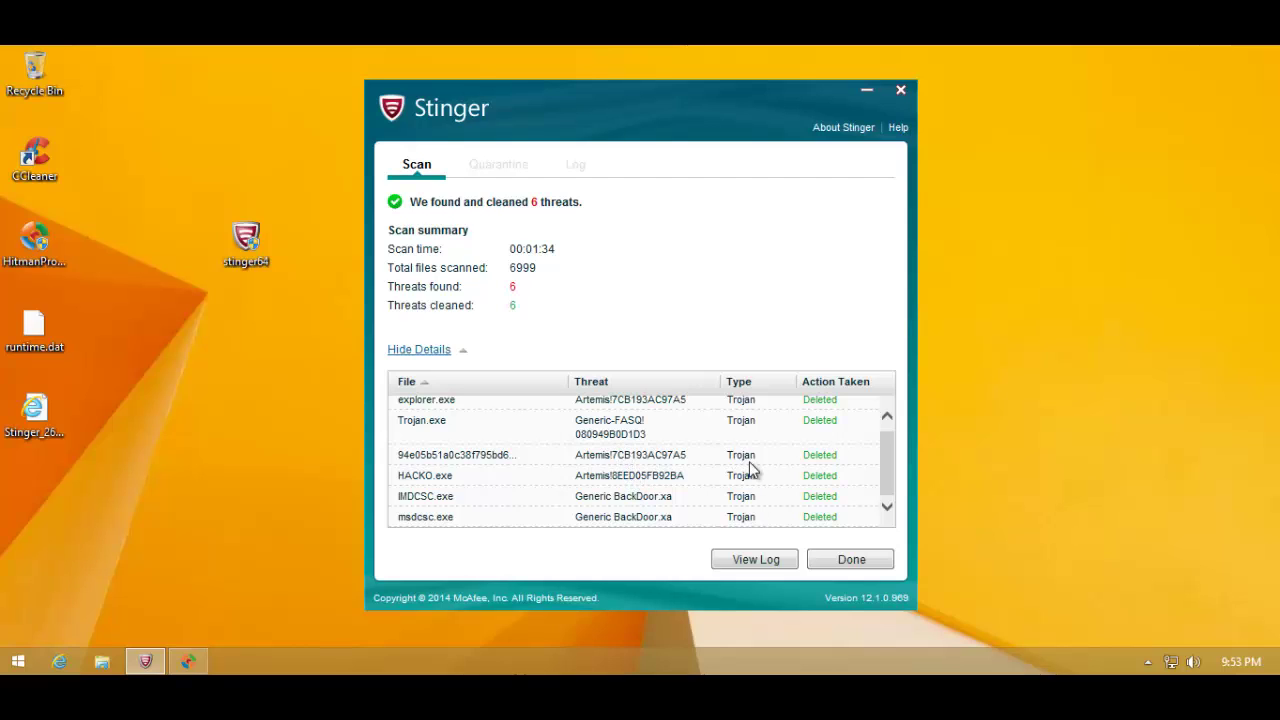
pyautogui.scroll(1, 820, 430)
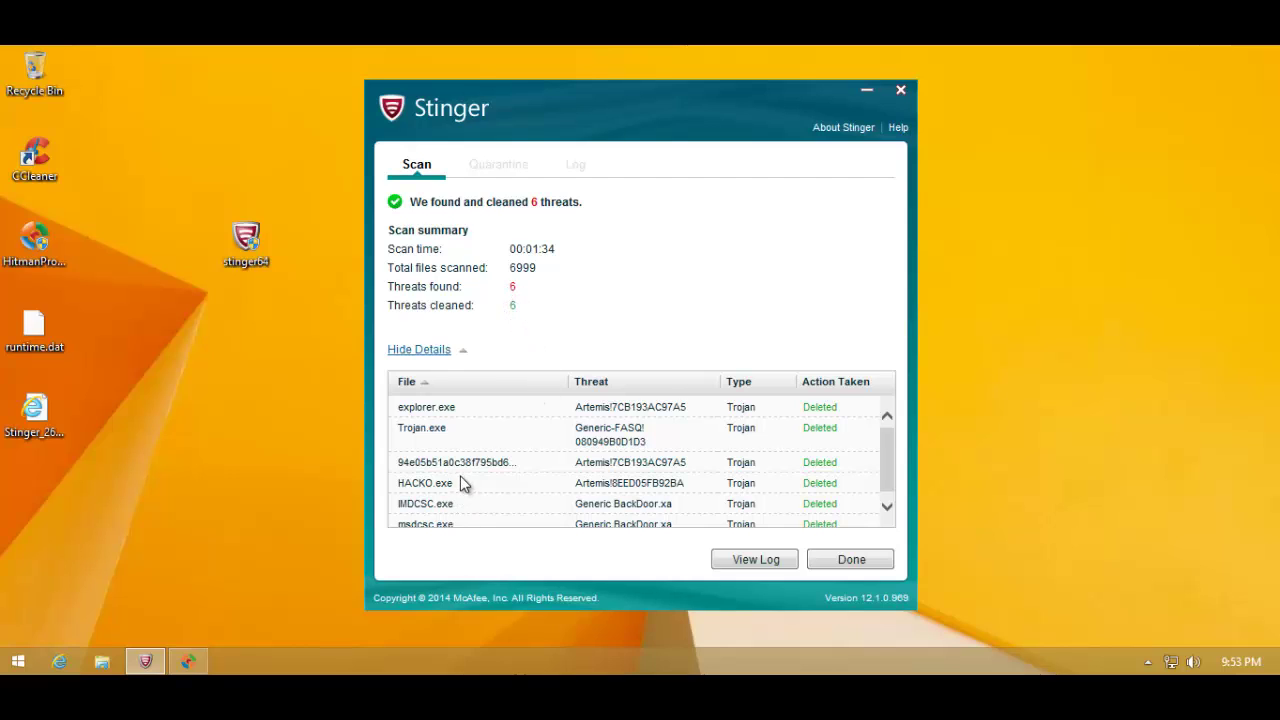
pyautogui.scroll(-1, 461, 480)
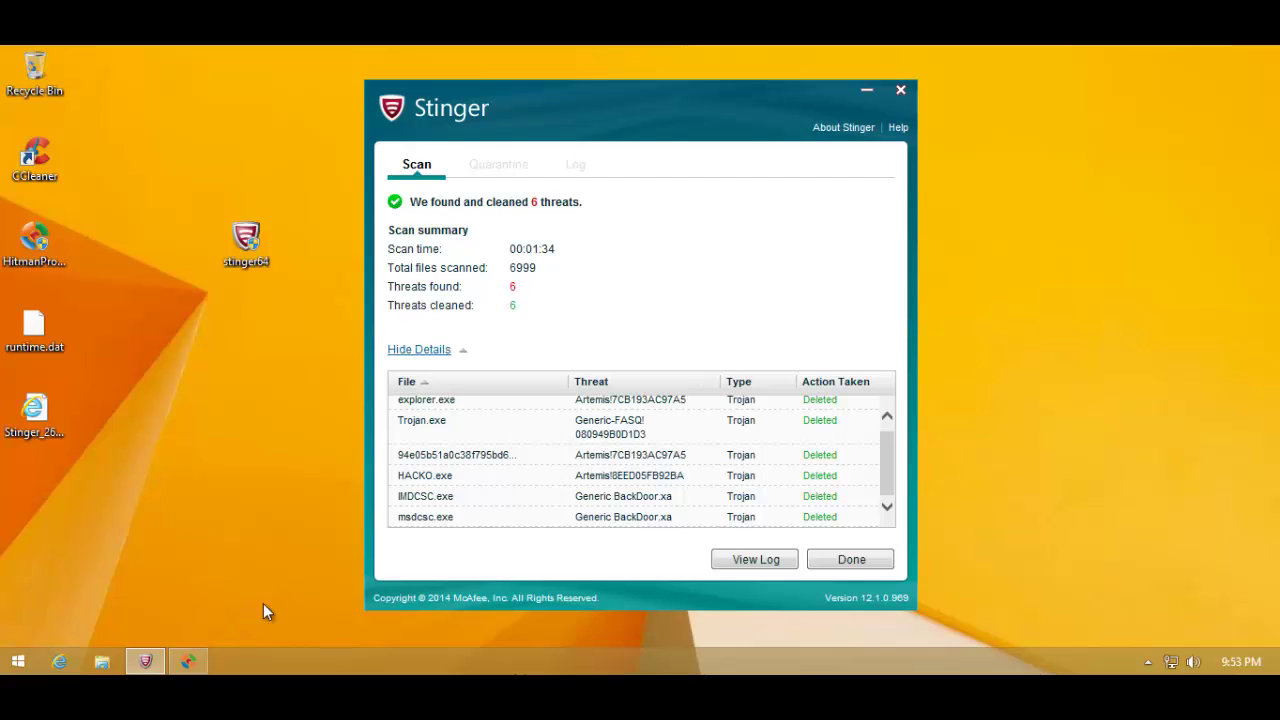
pyautogui.click(852, 561)
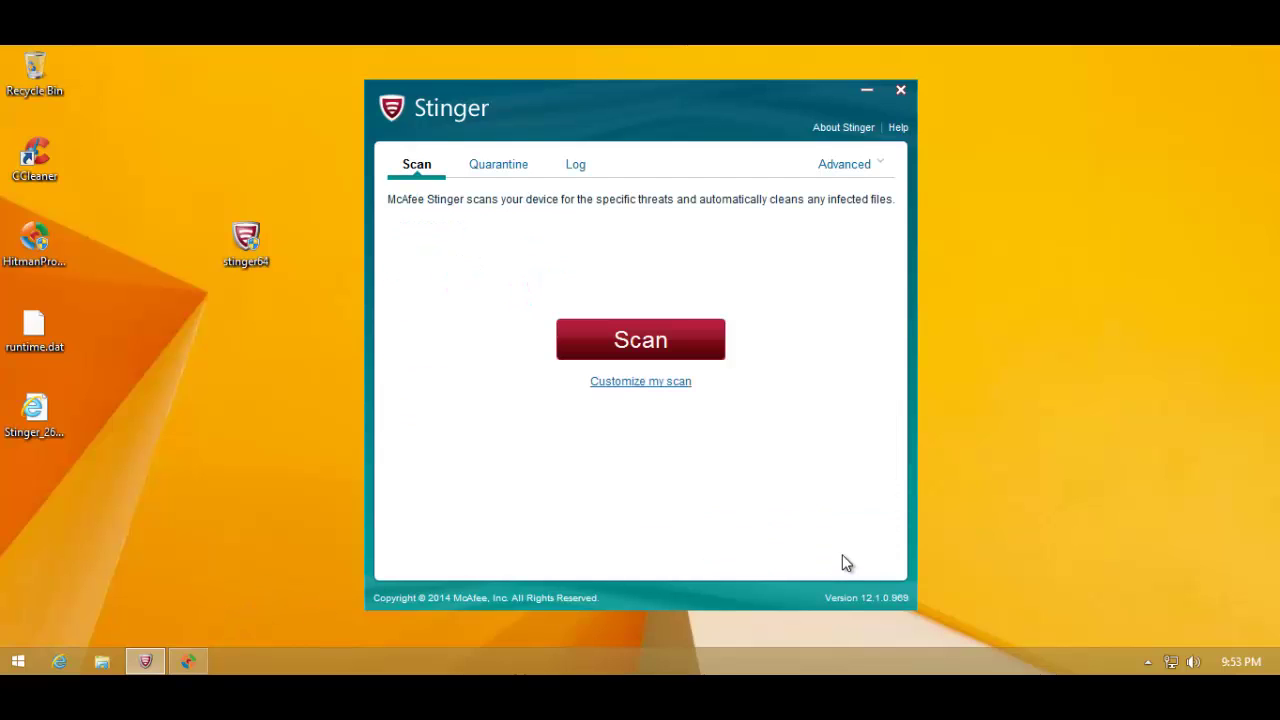
# Switch to HitmanPro to review the remaining detections, inspect the server.exe entry, and minimize the results
pyautogui.click(192, 665)
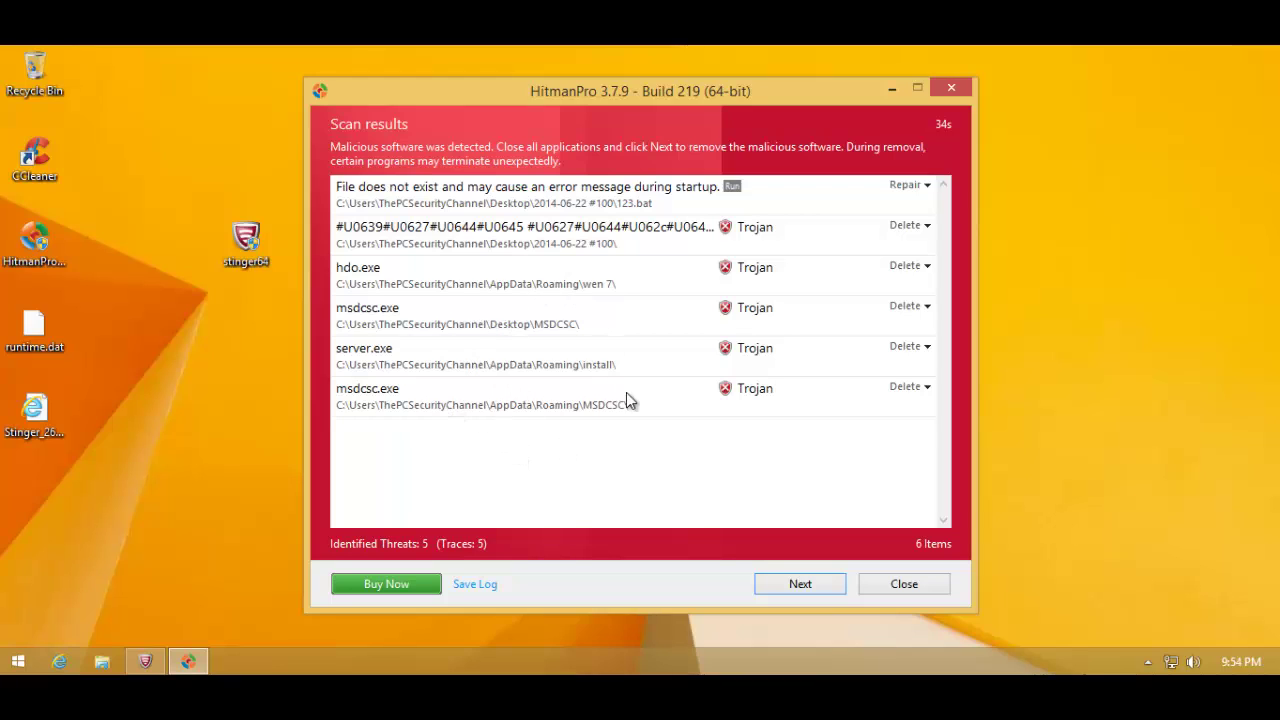
pyautogui.click(384, 362)
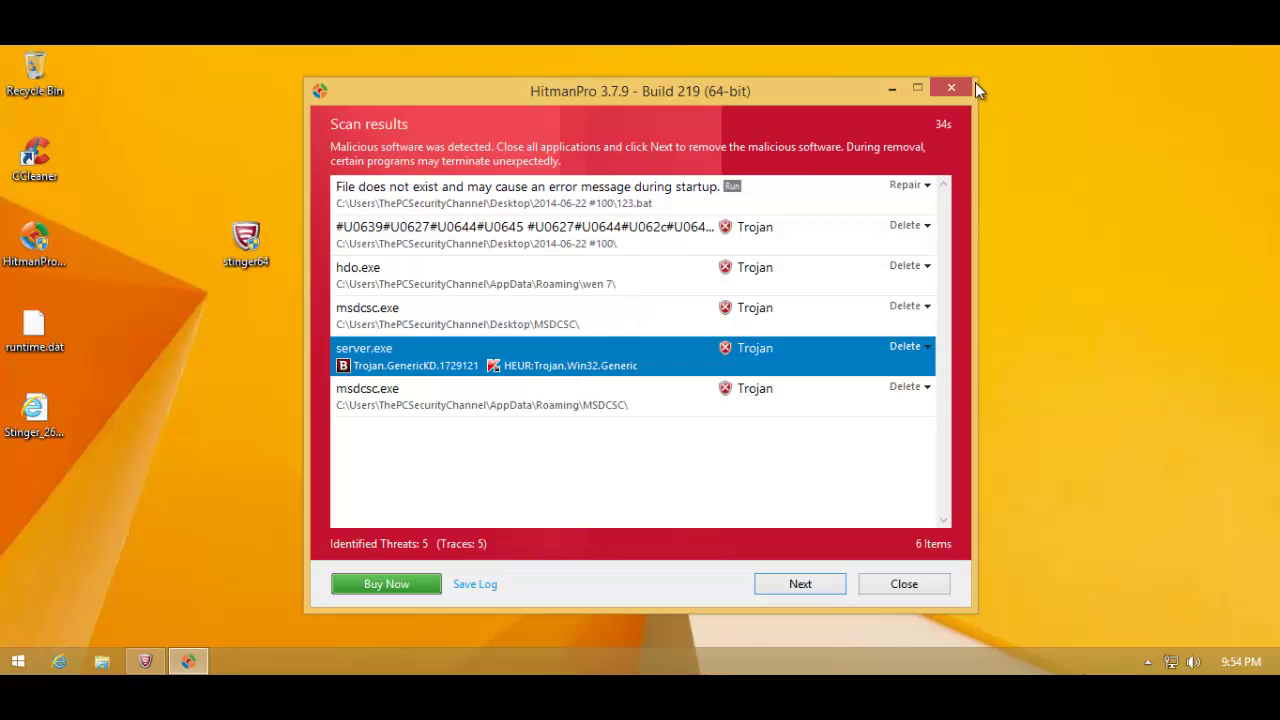
pyautogui.click(889, 89)
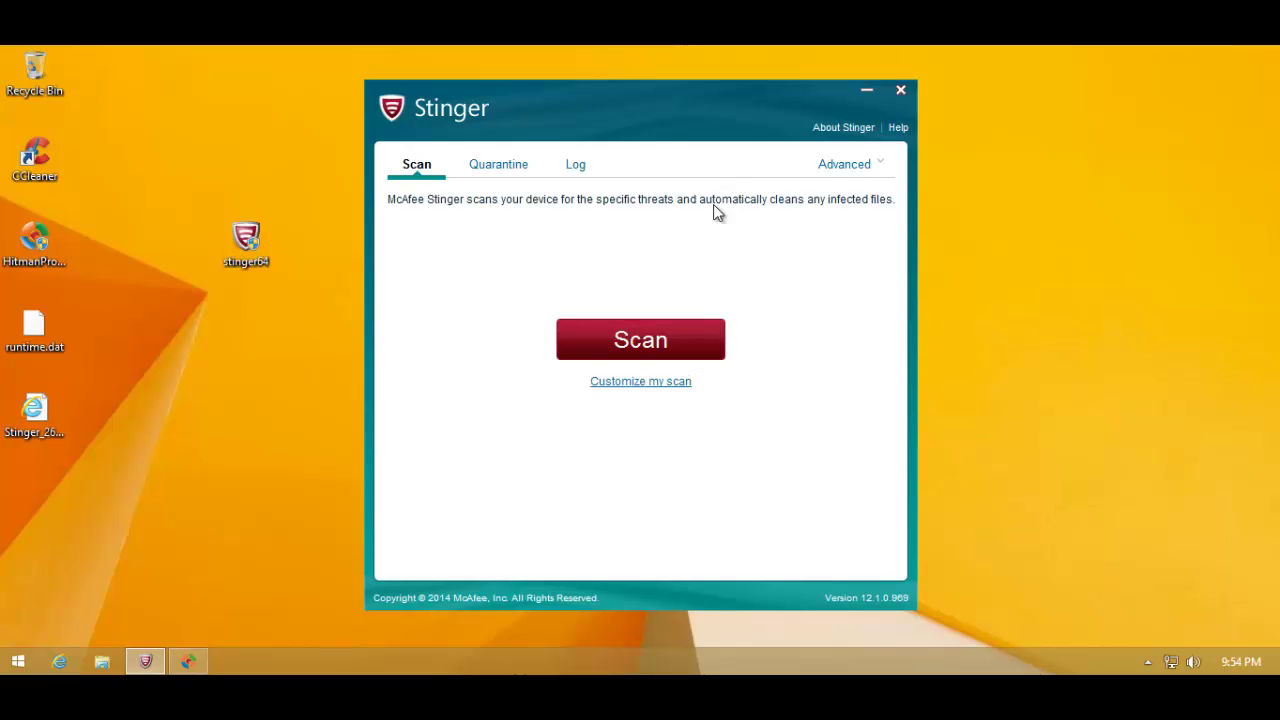
# Run a customized Stinger scan of Local Disk (C:)
pyautogui.click(636, 384)
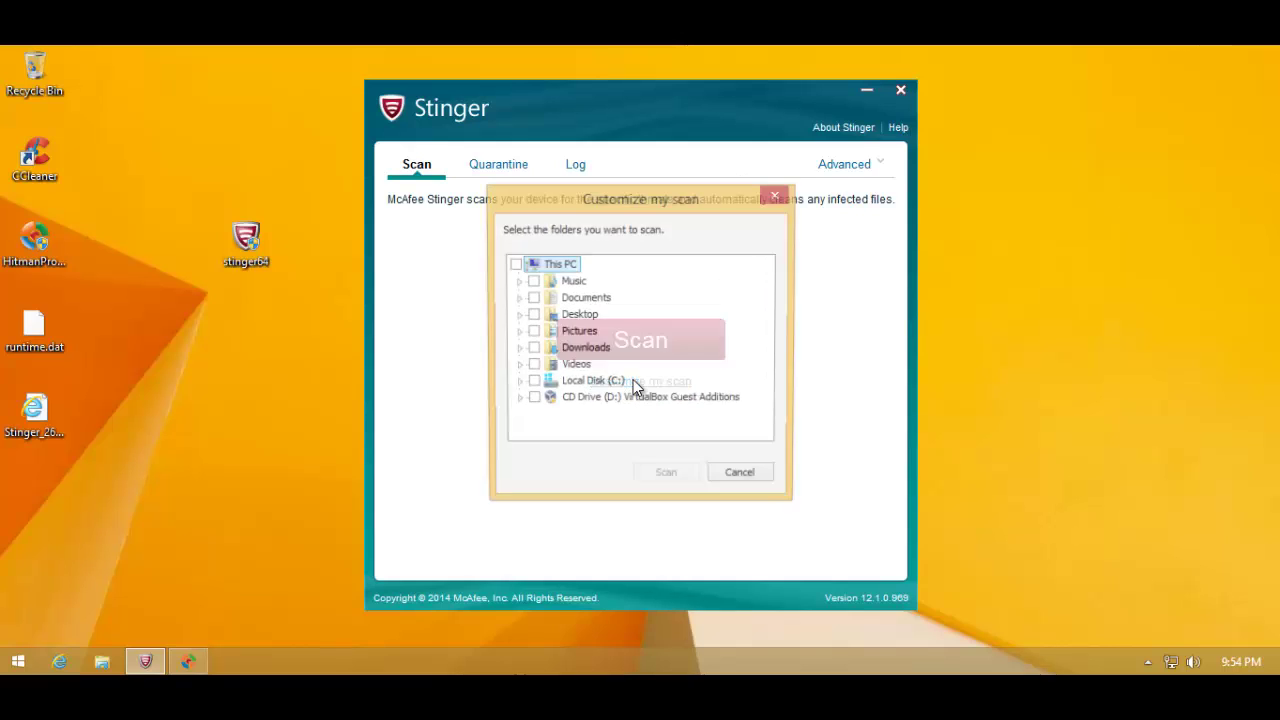
pyautogui.click(532, 383)
pyautogui.click(666, 479)
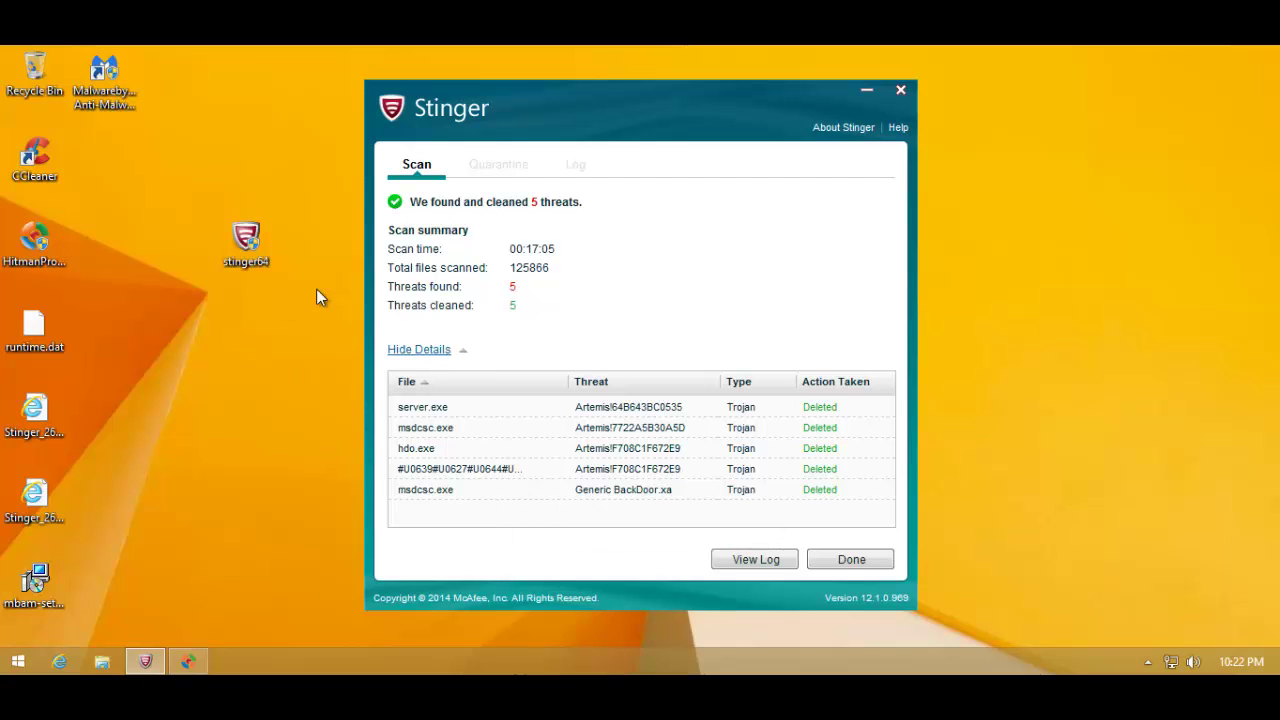
# Move the Stinger results aside, check This PC in File Explorer, and return the results window to the middle of the desktop
pyautogui.moveTo(567, 114); pyautogui.dragTo(904, 134)
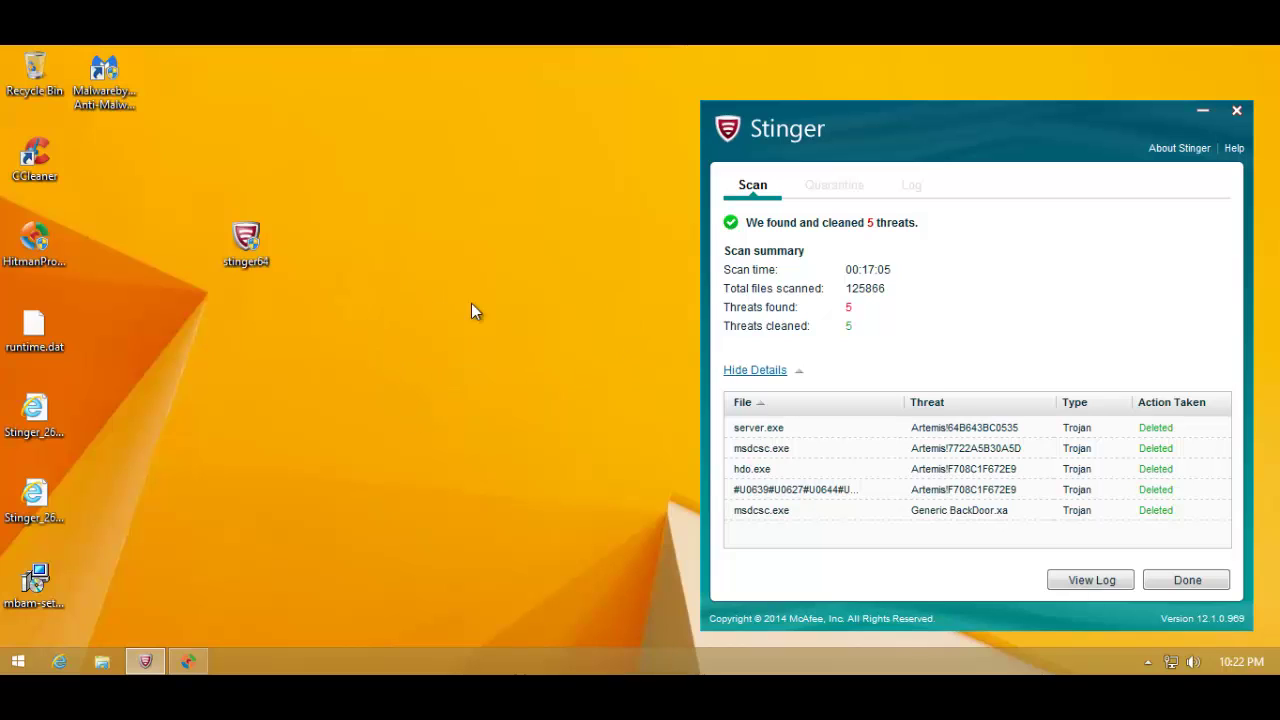
pyautogui.click(101, 661)
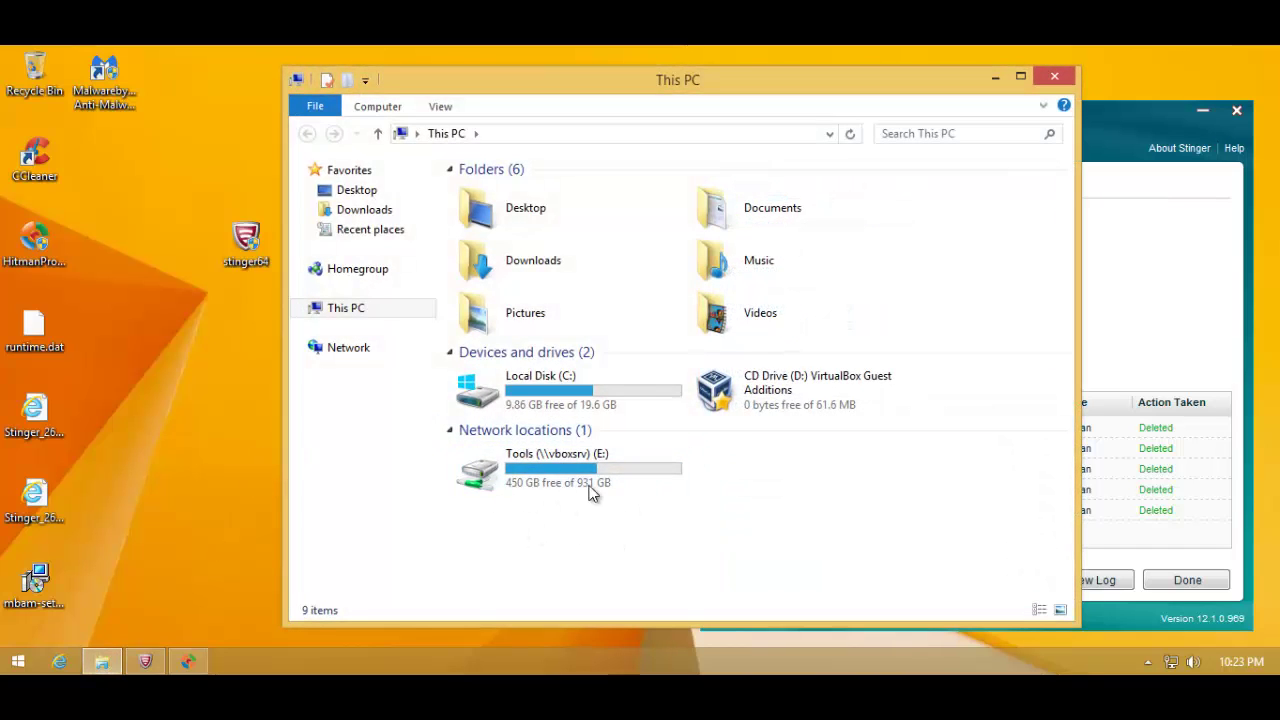
pyautogui.click(1056, 76)
pyautogui.moveTo(1020, 165); pyautogui.dragTo(744, 123)
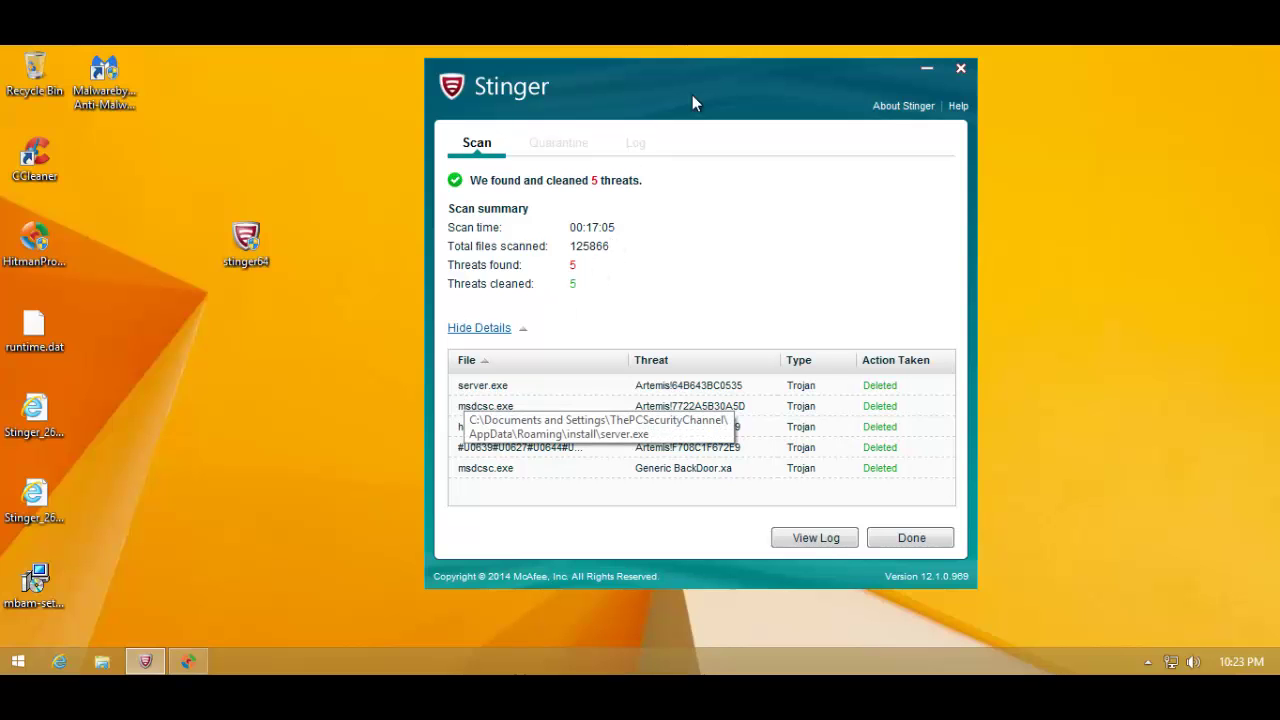
pyautogui.moveTo(694, 78); pyautogui.dragTo(602, 116)
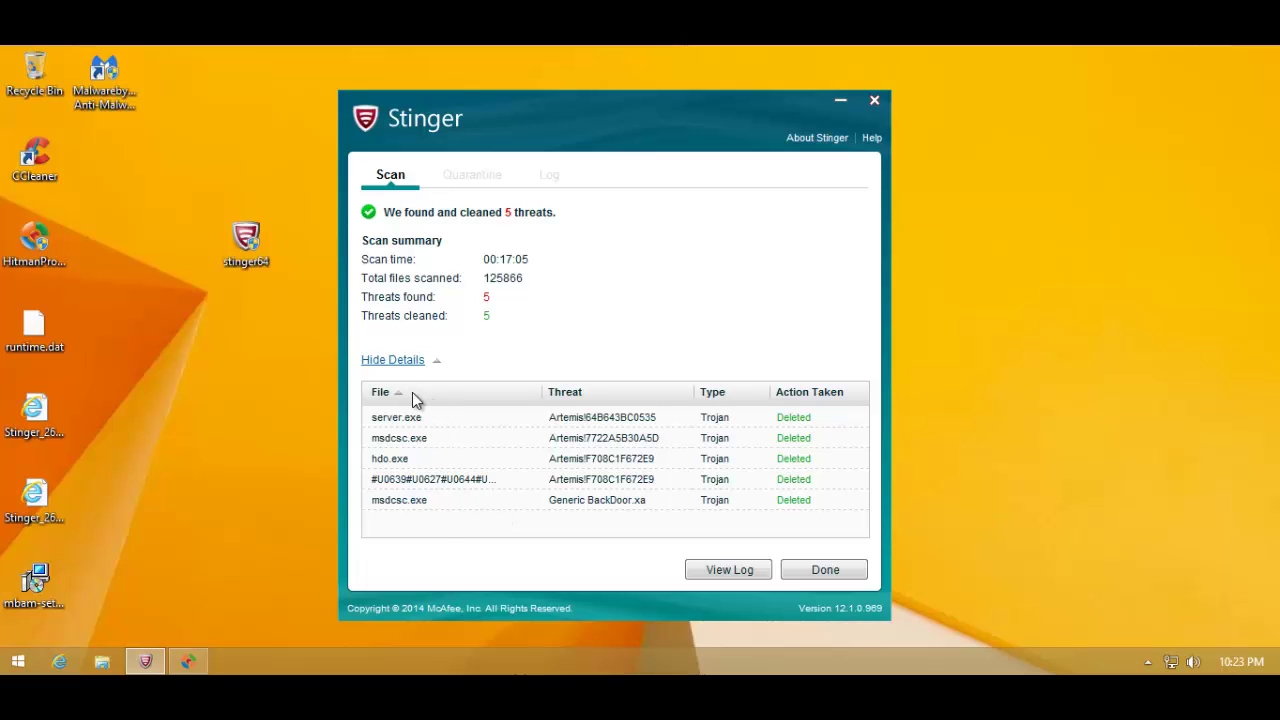
# Switch to HitmanPro, inspect the 123.bat entry's details and startup shortcut path, and close the program
pyautogui.click(206, 652)
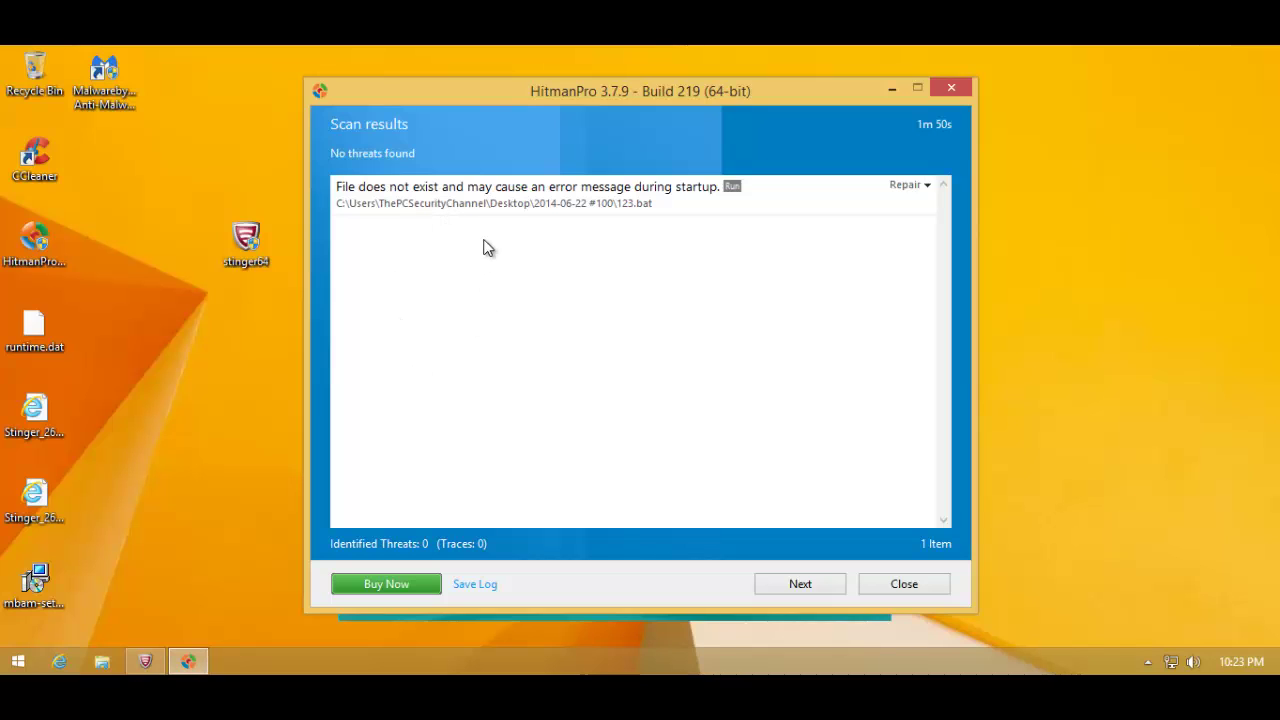
pyautogui.click(605, 208)
pyautogui.moveTo(375, 298); pyautogui.dragTo(338, 298)
pyautogui.moveTo(970, 281); pyautogui.dragTo(810, 300)
pyautogui.click(812, 300)
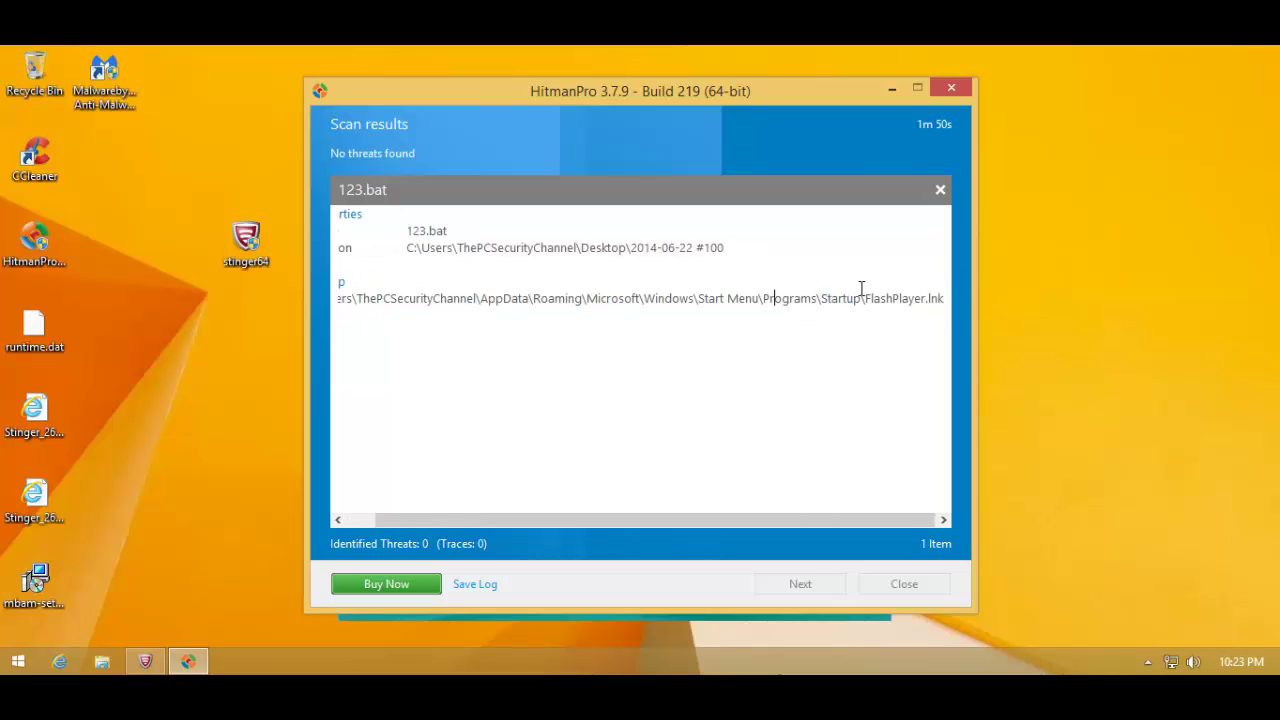
pyautogui.click(940, 189)
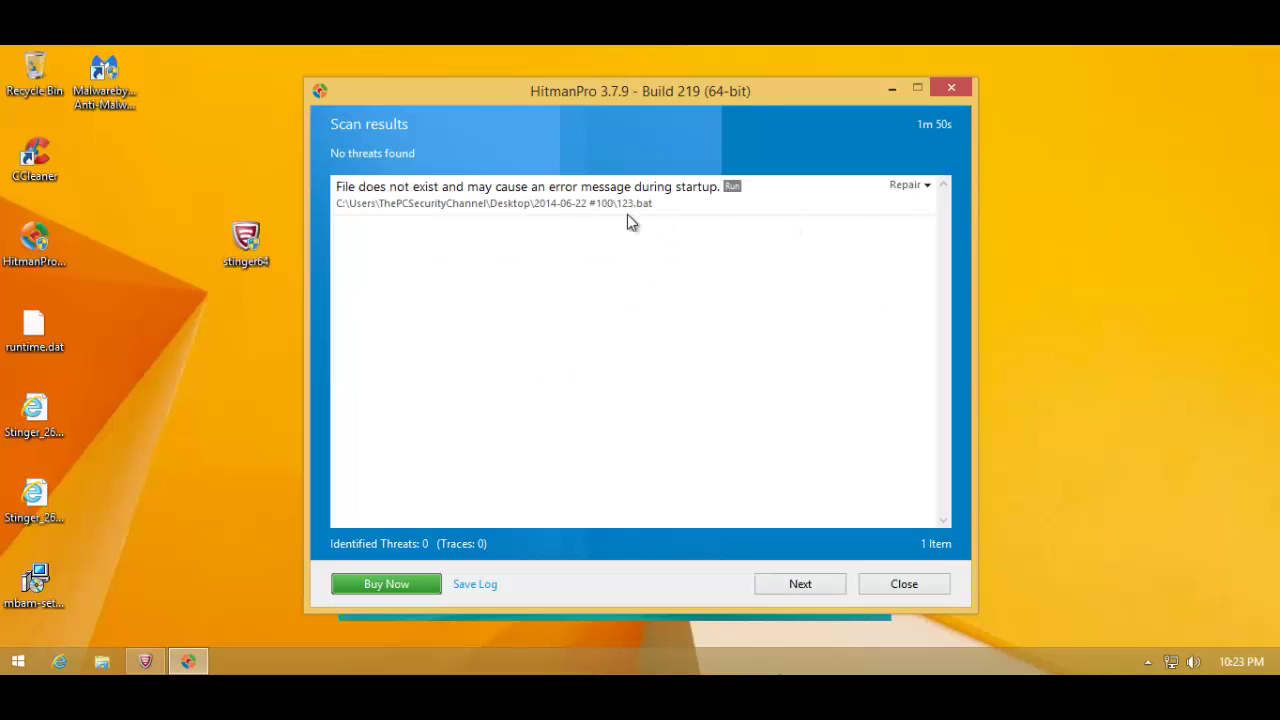
pyautogui.click(948, 90)
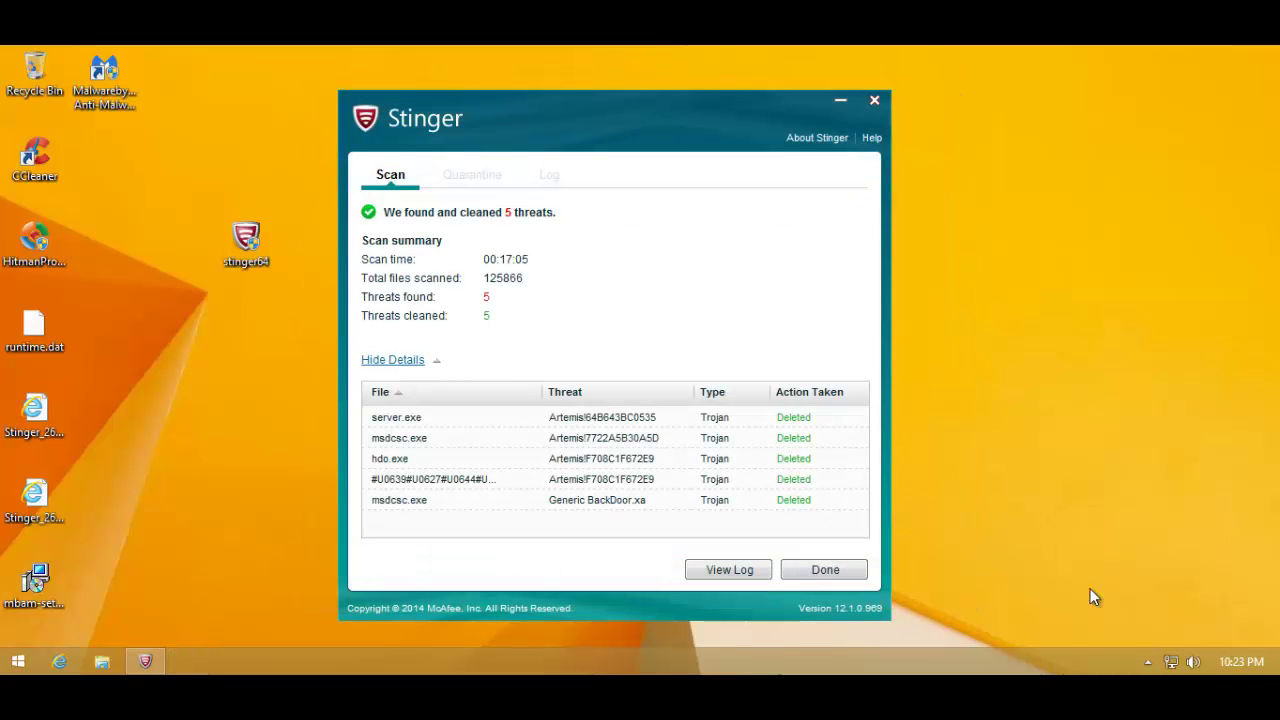
# Open Malwarebytes Anti-Malware and view the items detected by its scan
pyautogui.click(1149, 663)
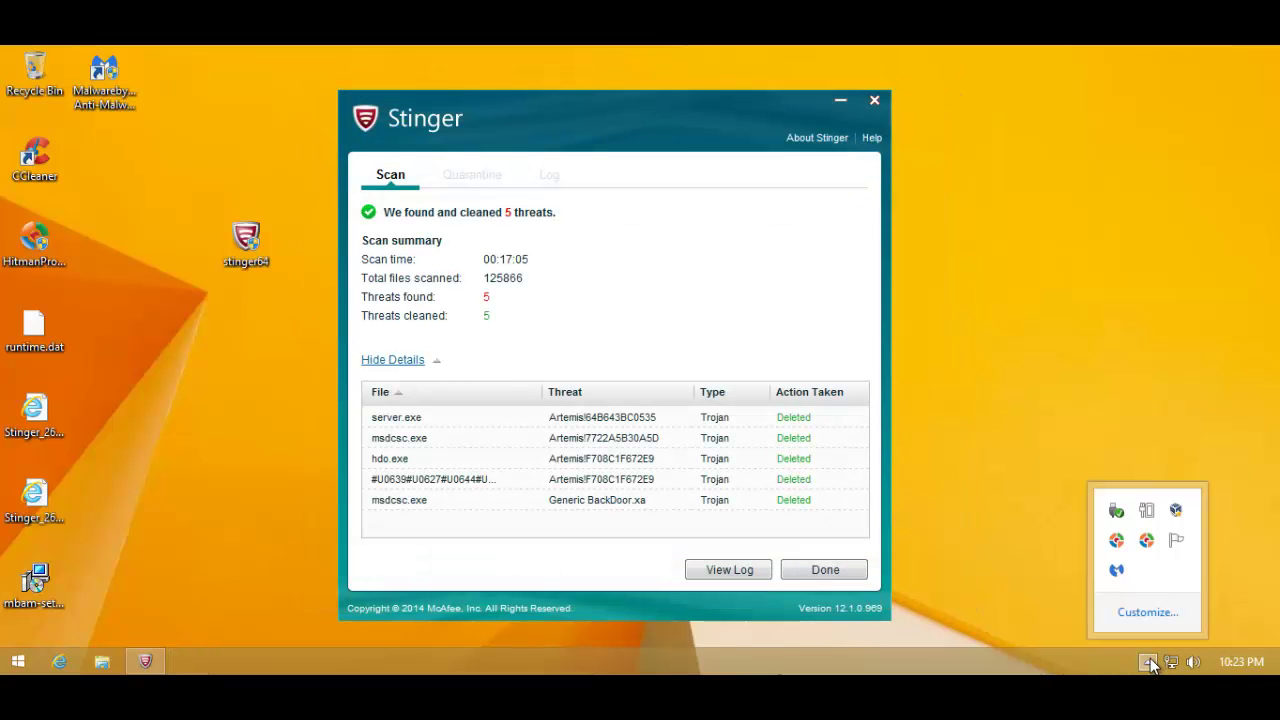
pyautogui.click(1118, 572)
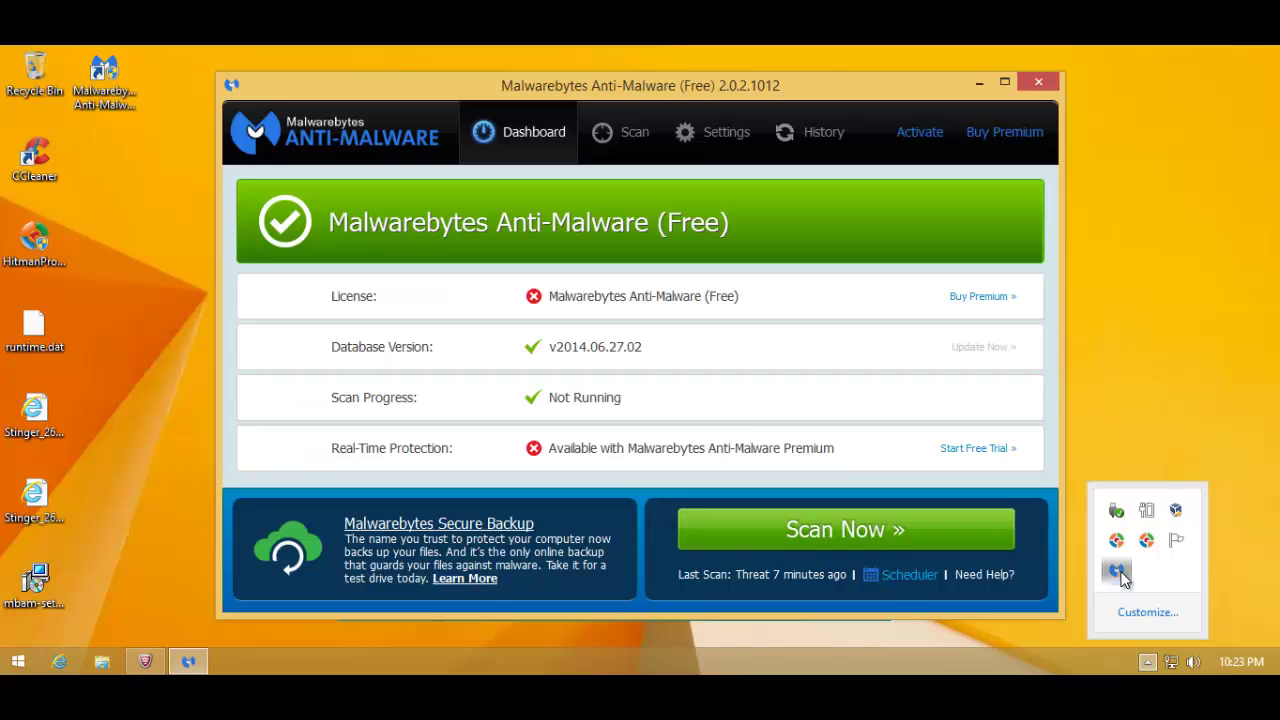
pyautogui.click(612, 141)
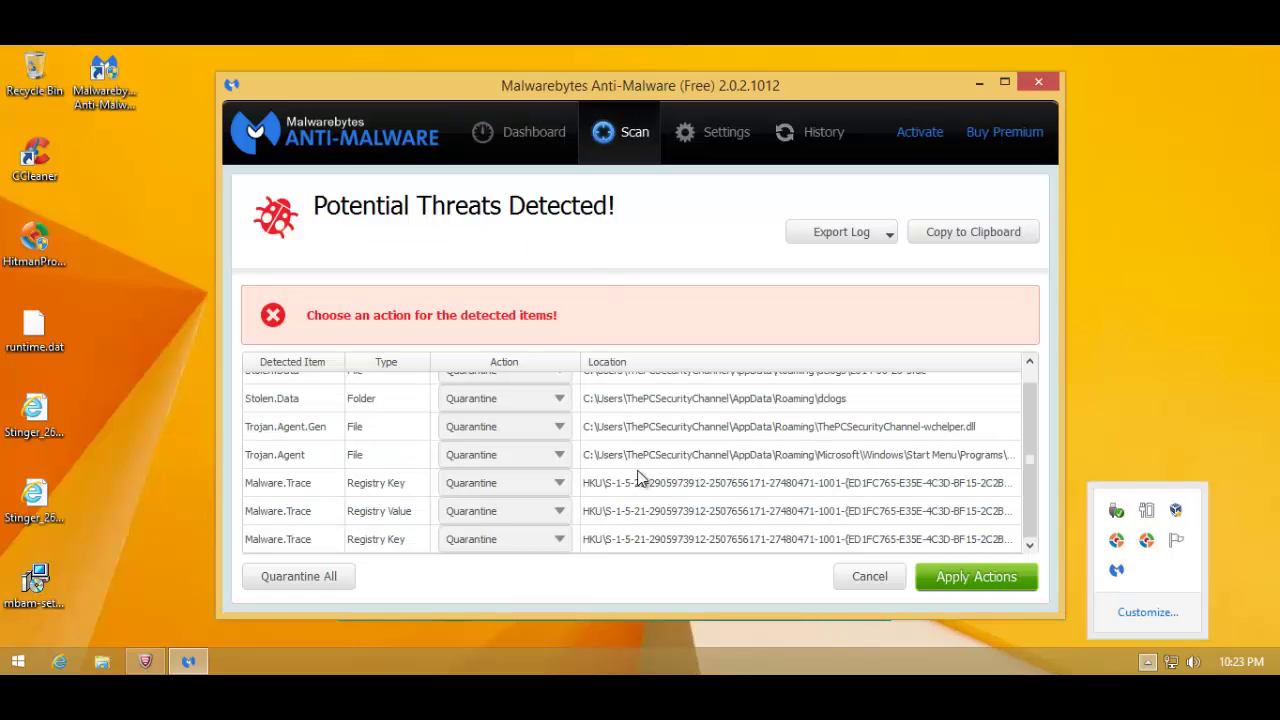
# Compare the Malwarebytes detections with Stinger's scan summary, and minimize the Stinger window after viewing it
pyautogui.click(1146, 663)
pyautogui.scroll(1, 1030, 470)
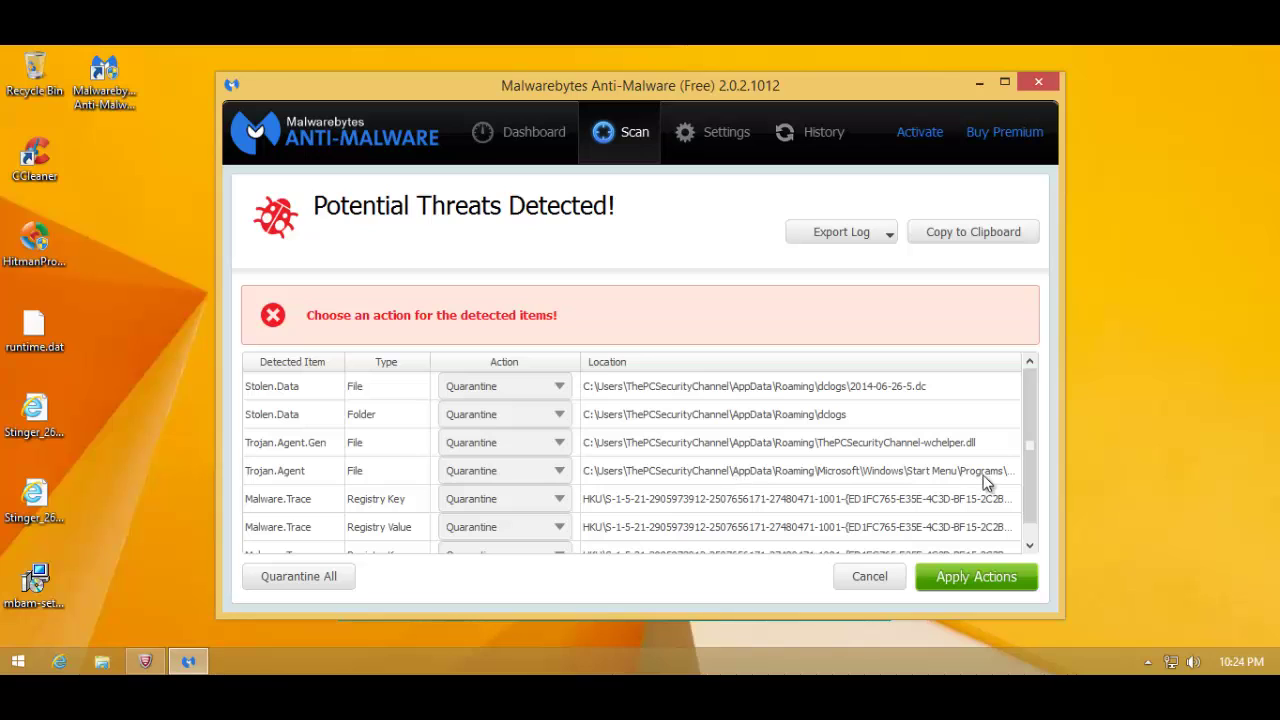
pyautogui.scroll(-1, 1036, 504)
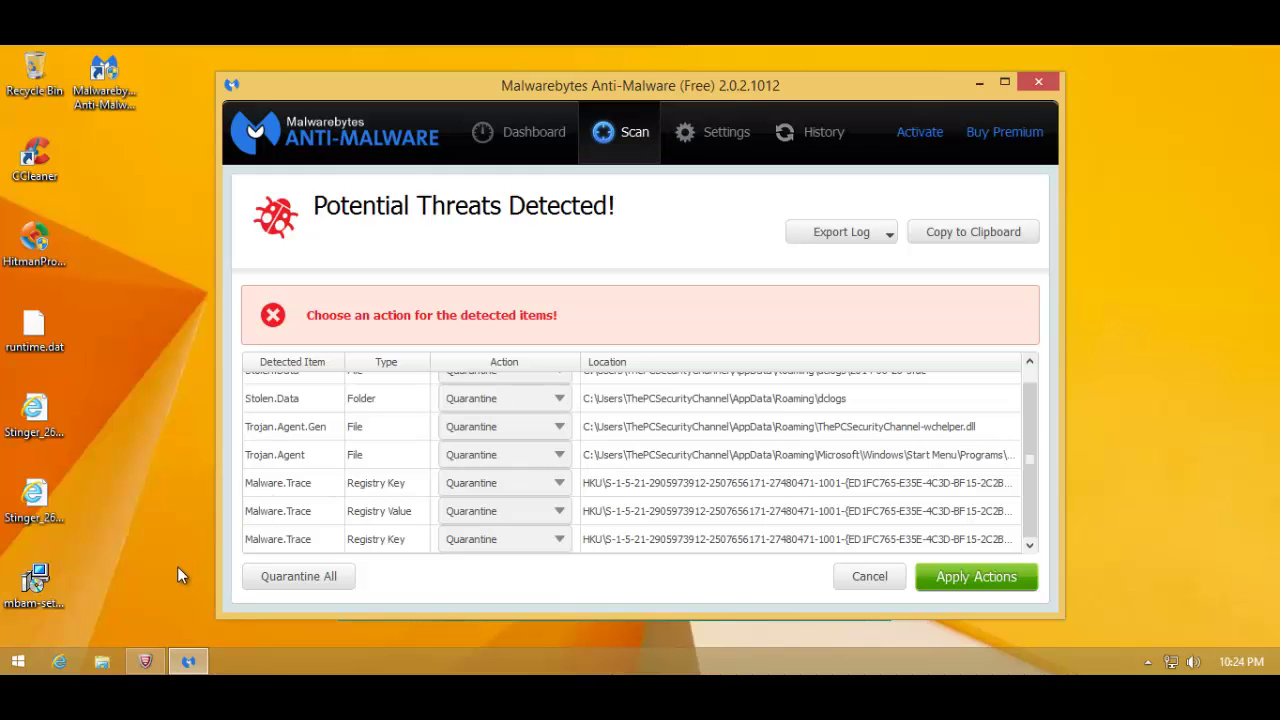
pyautogui.click(158, 658)
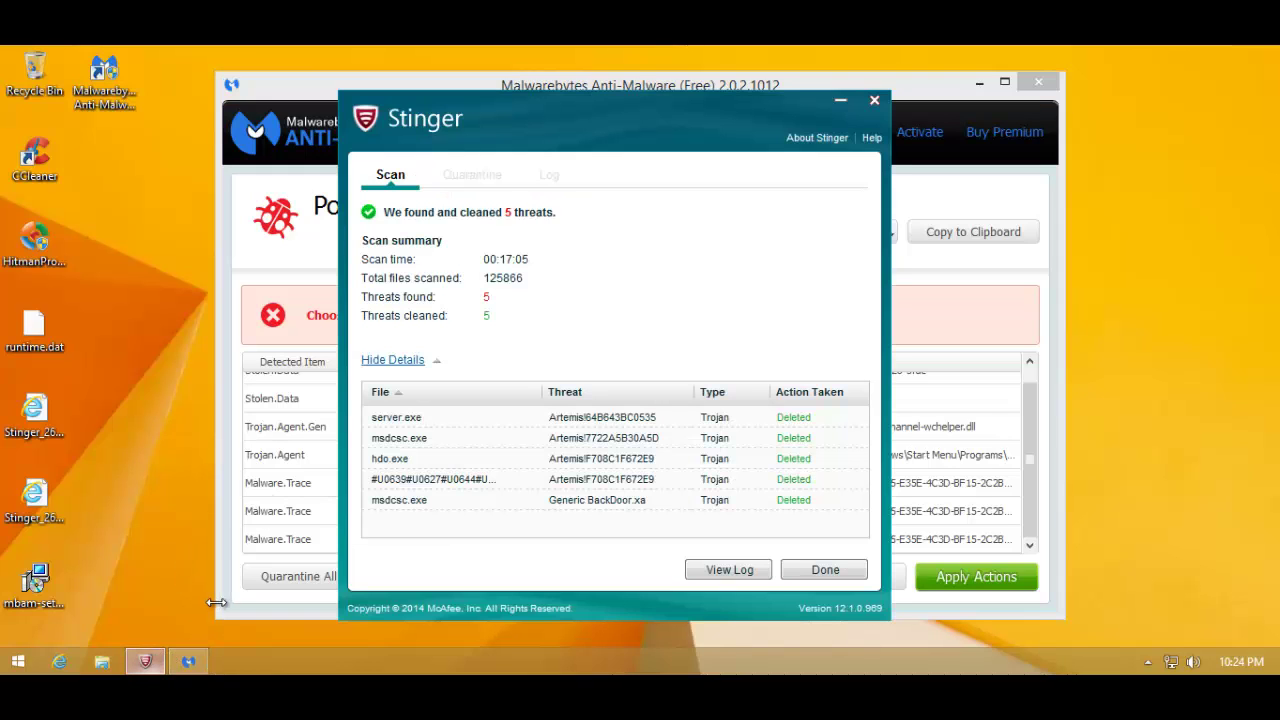
pyautogui.click(838, 101)
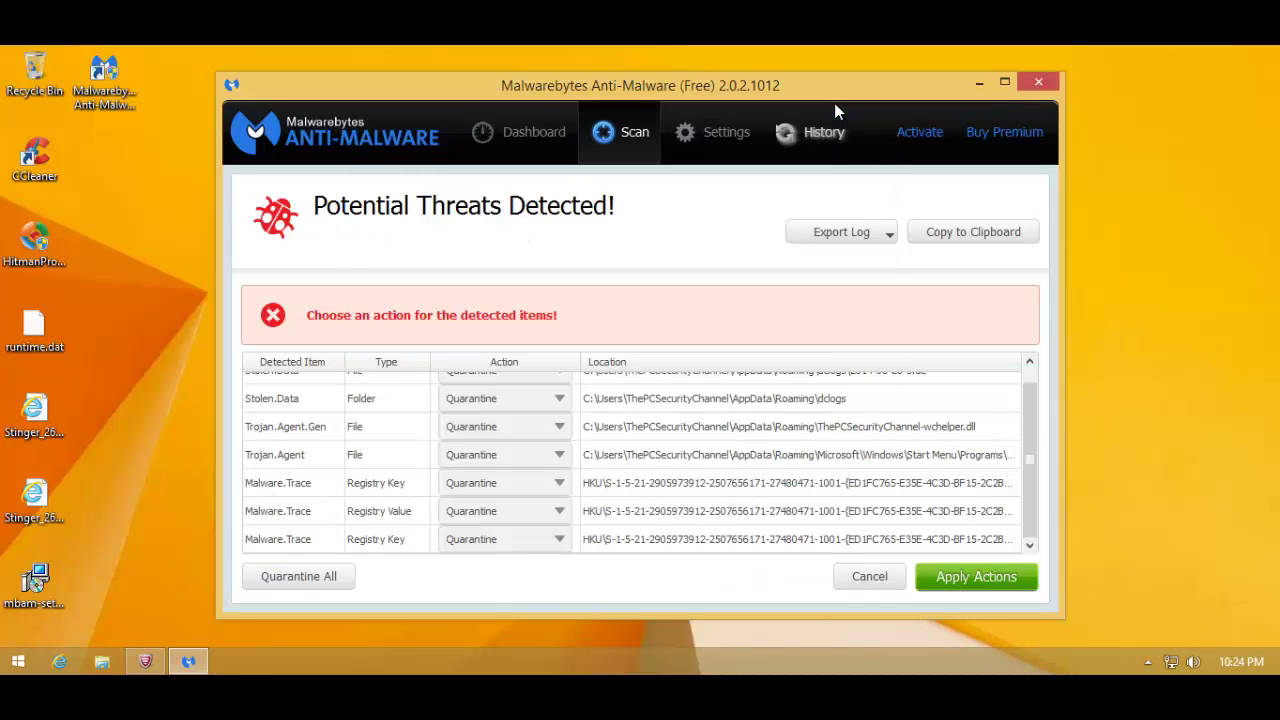
# Review the Stolen.Data, Trojan.Agent and Malware.Trace entries in the detection list and close Malwarebytes without applying any actions
pyautogui.moveTo(1030, 443); pyautogui.dragTo(1026, 474)
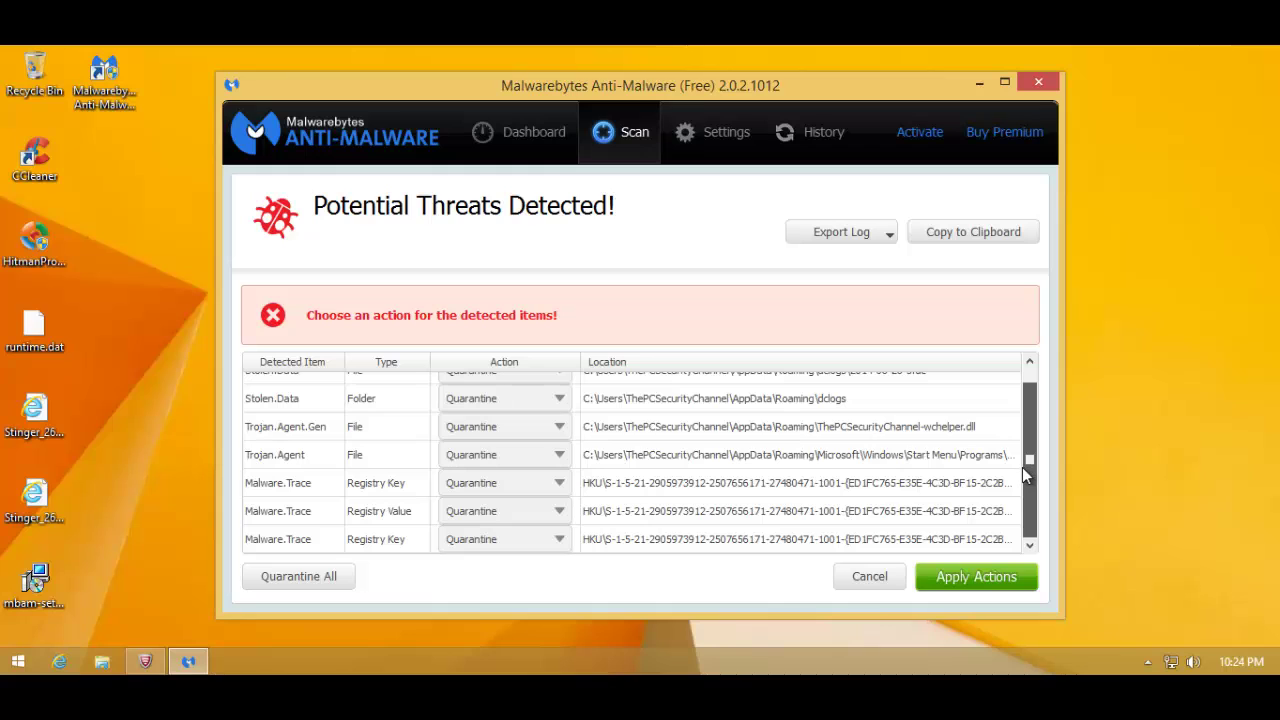
pyautogui.moveTo(1022, 467); pyautogui.dragTo(1027, 428)
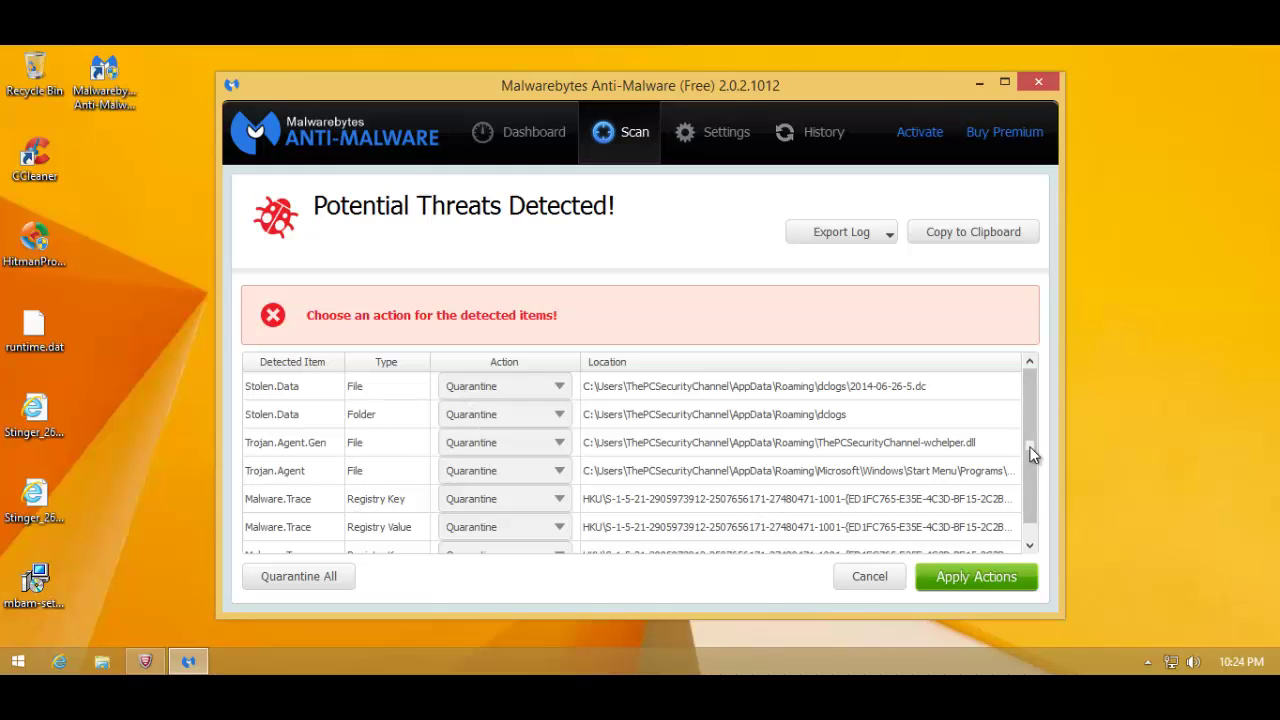
pyautogui.moveTo(1032, 455); pyautogui.dragTo(1026, 428)
pyautogui.moveTo(1030, 472); pyautogui.dragTo(1031, 490)
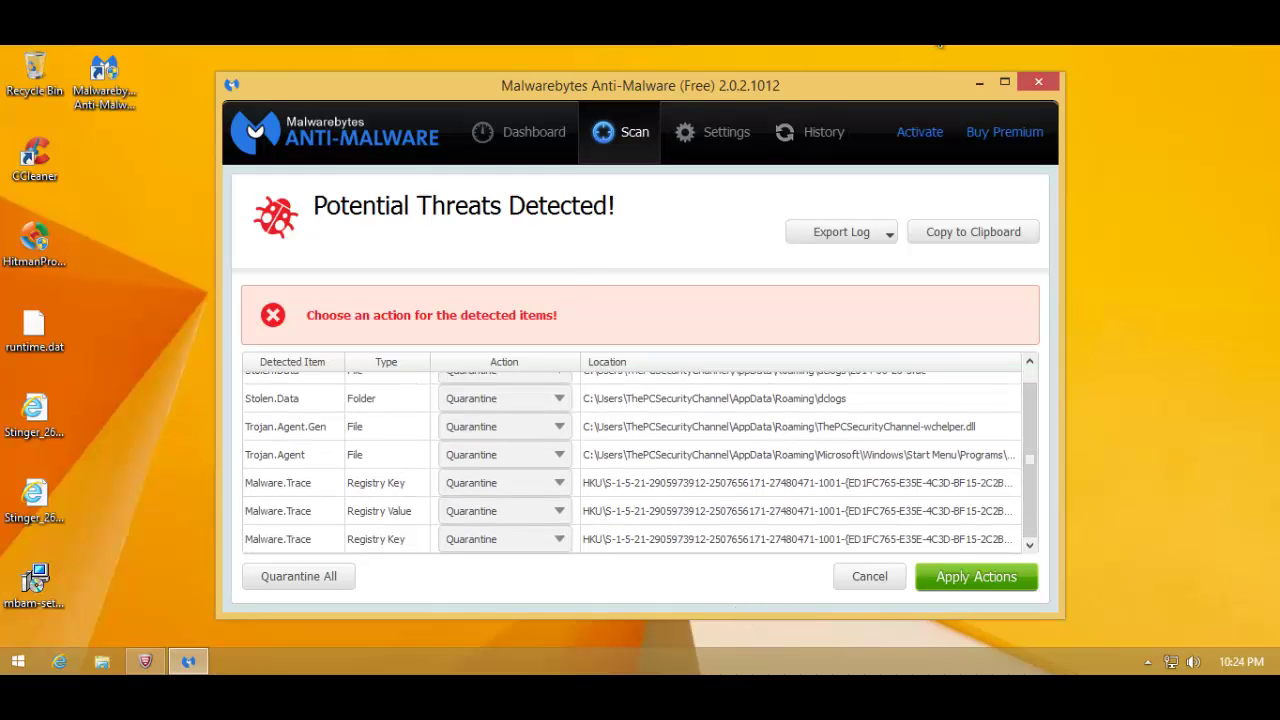
pyautogui.click(1032, 80)
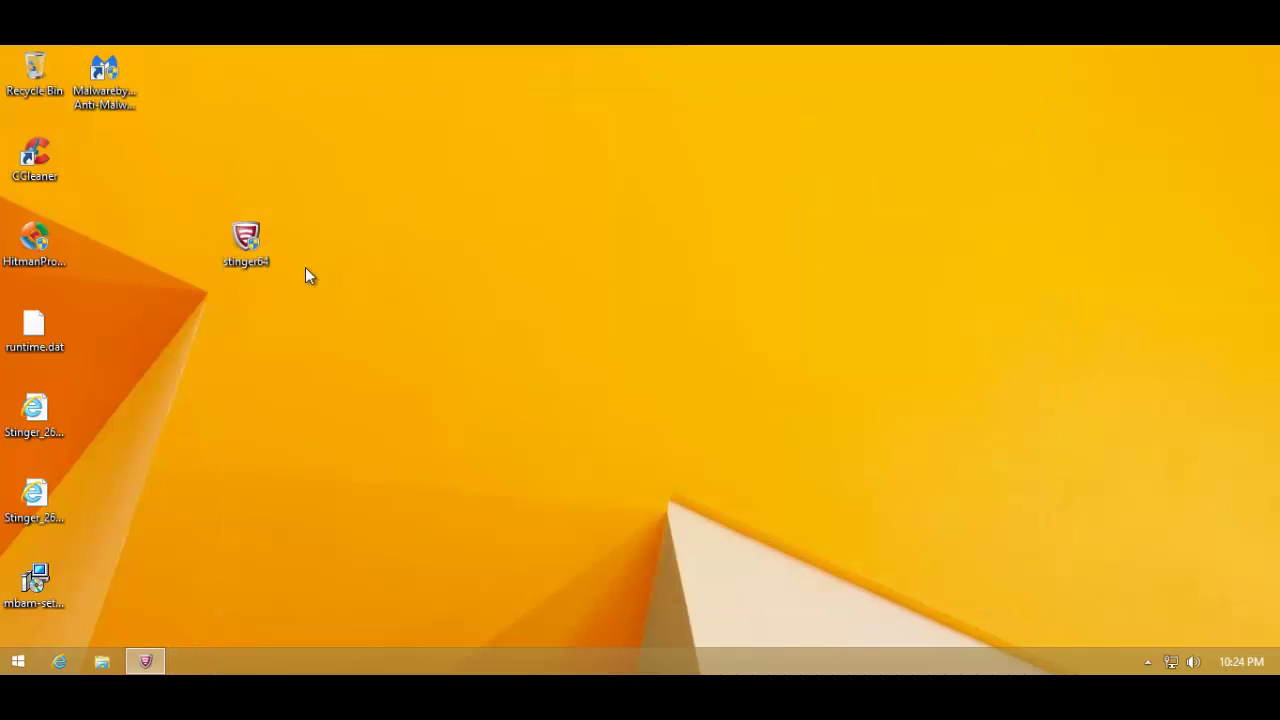
# Bring back the Stinger results, shift the window slightly across the desktop, and finish the scan summary to return to the scan start page
pyautogui.click(148, 659)
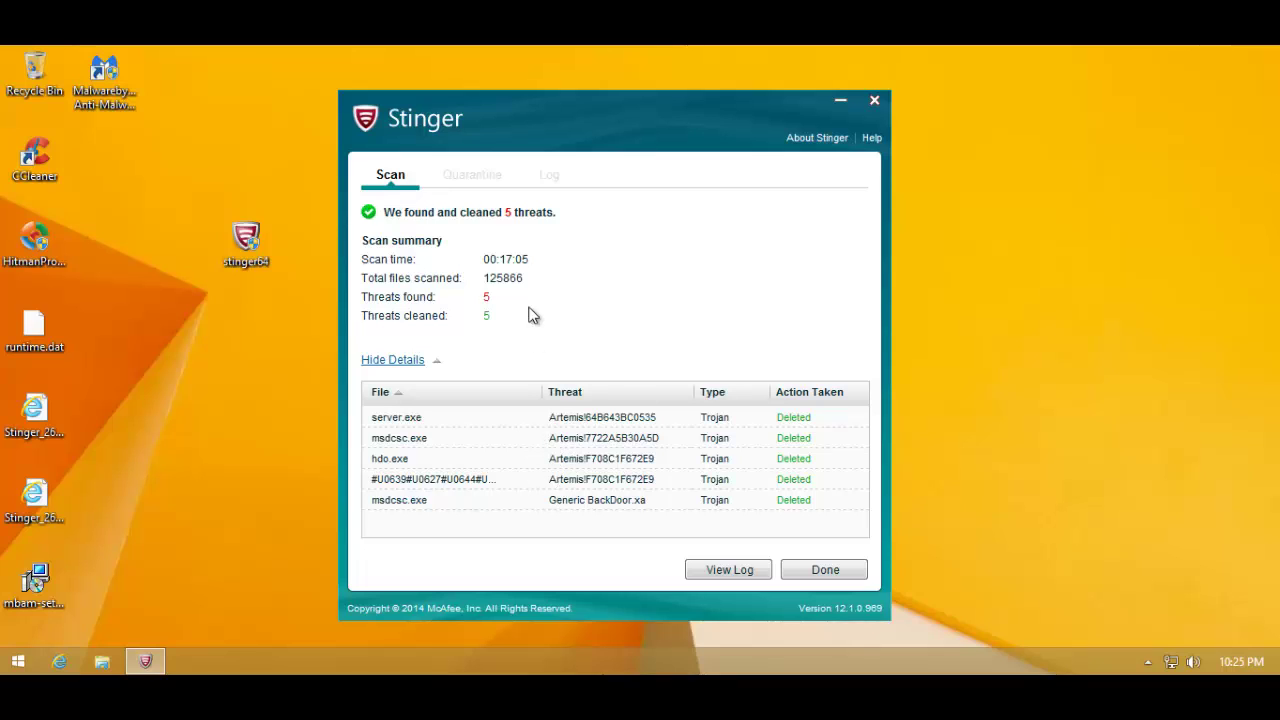
pyautogui.moveTo(588, 117); pyautogui.dragTo(706, 117)
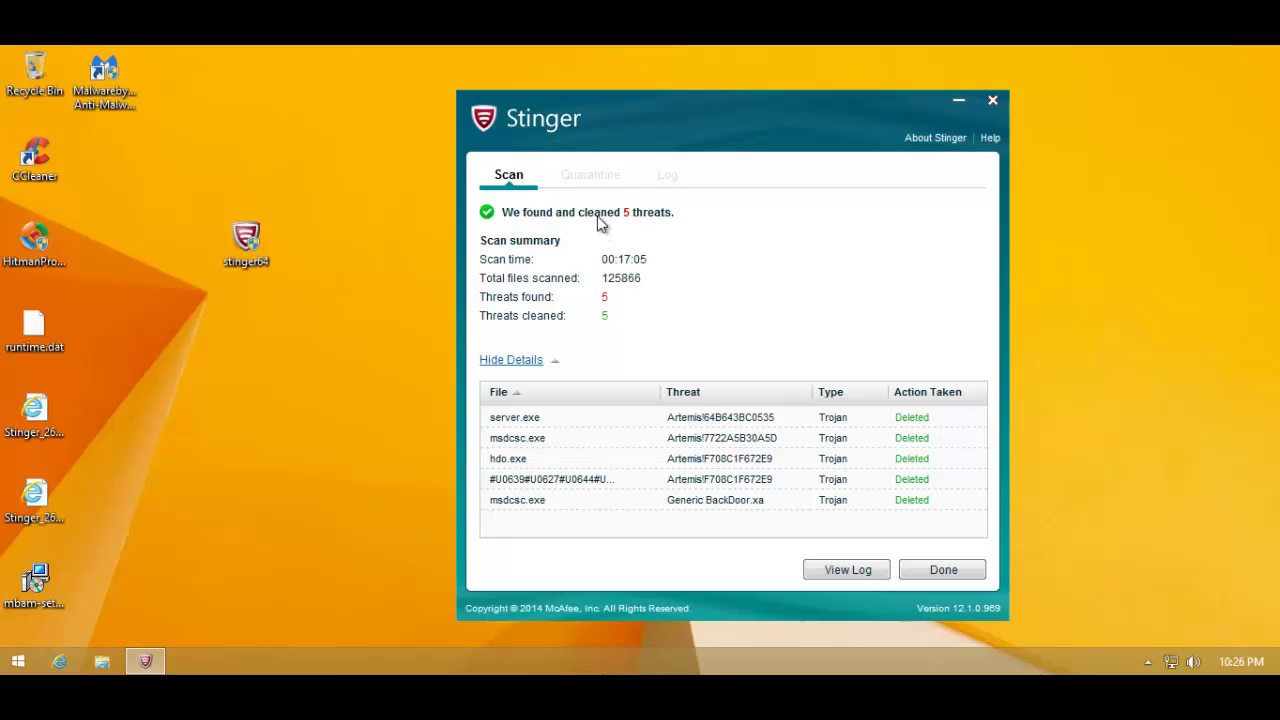
pyautogui.click(932, 569)
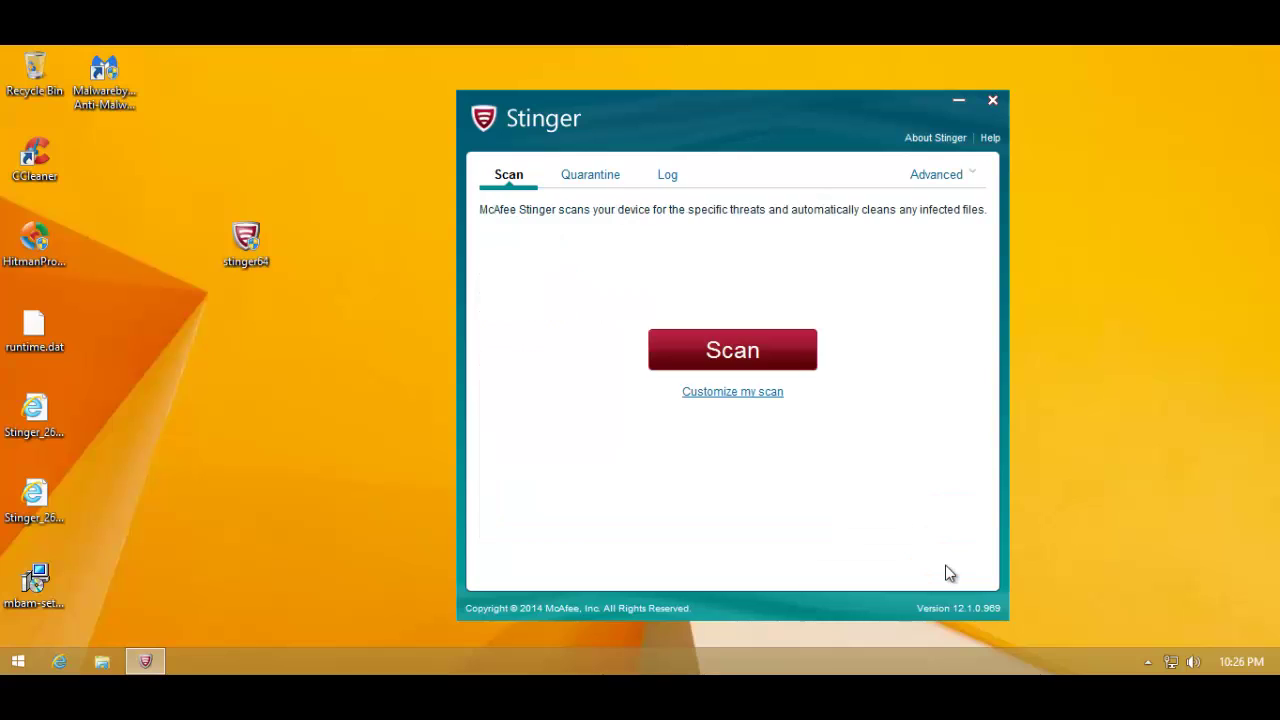